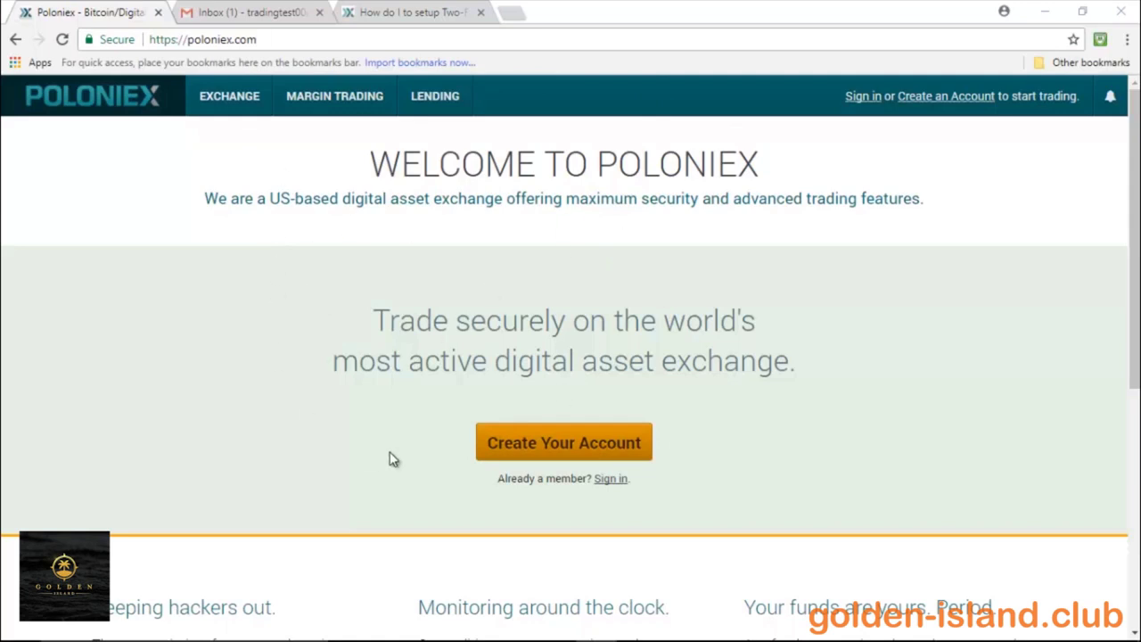
Open the account creation form and fill in the account holder's first and last name.
click(572, 460)
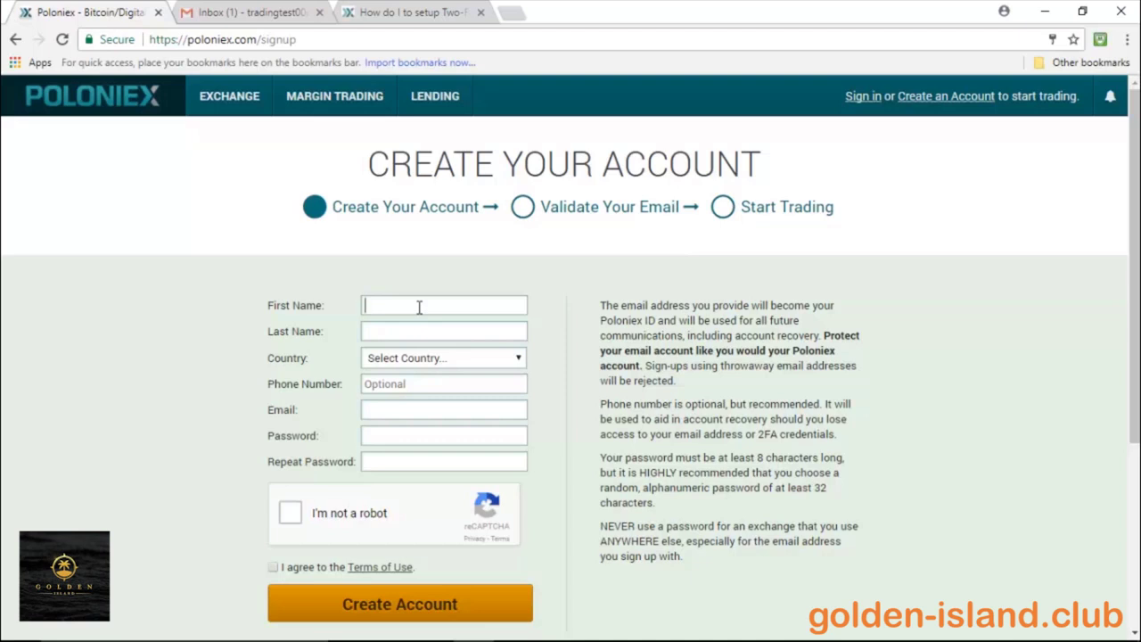
text(Trading)
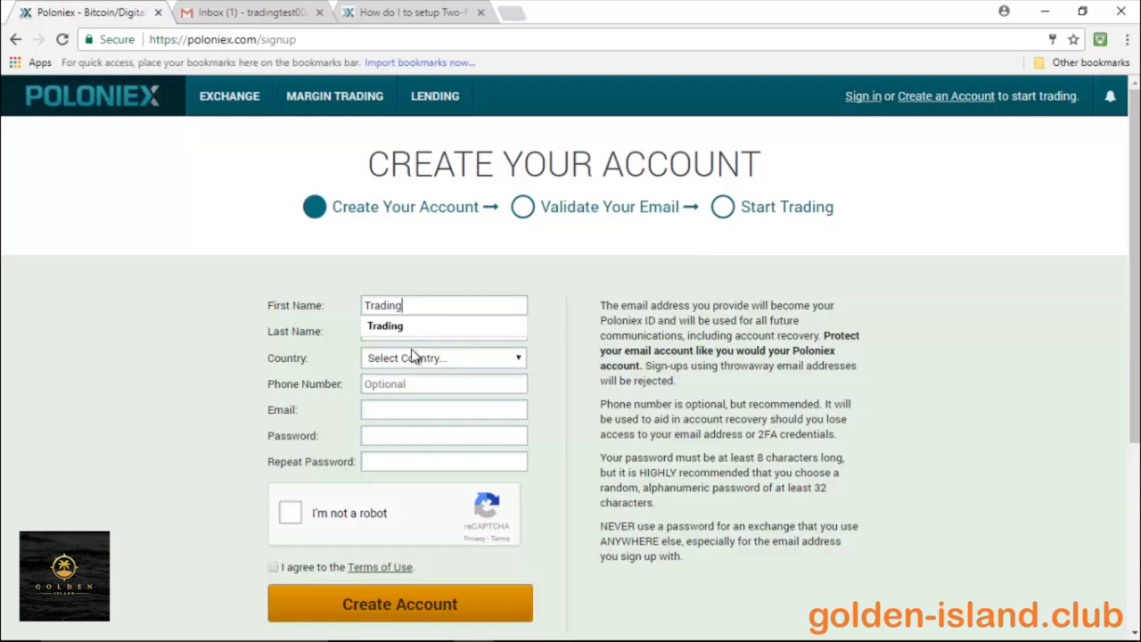
click(407, 327)
click(395, 331)
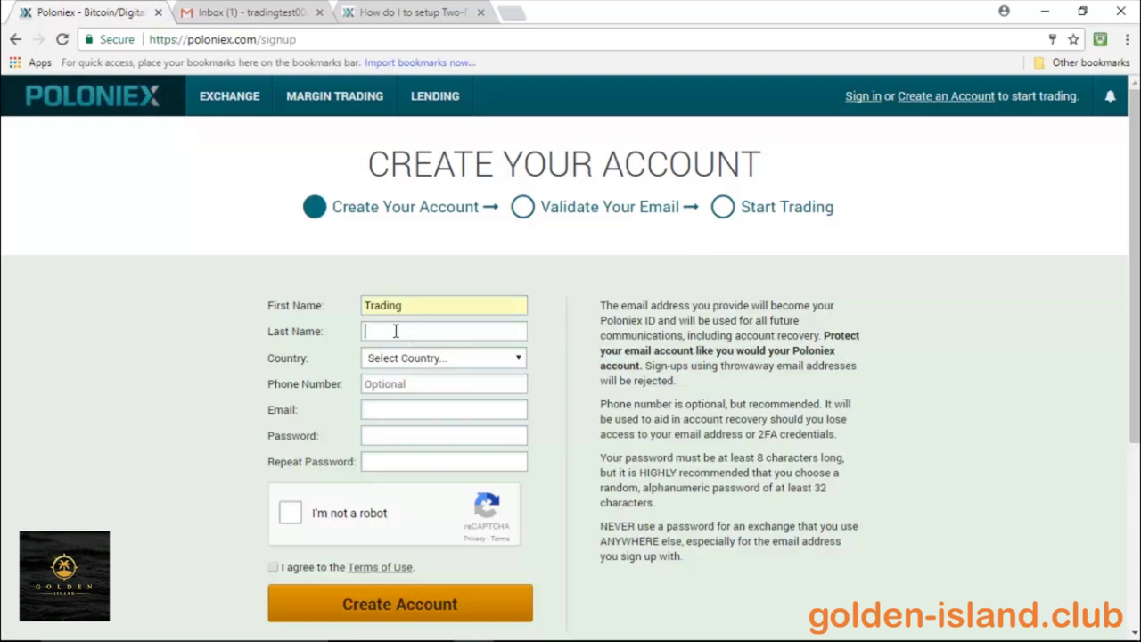
text(Test)
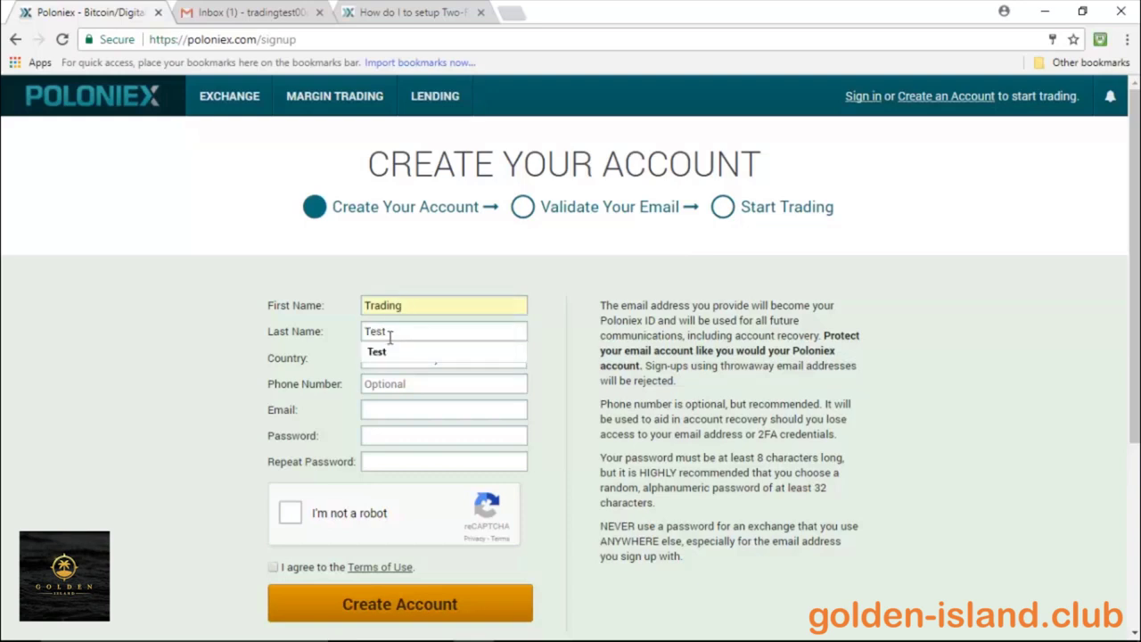
click(381, 354)
Choose United States as the country in the sign-up form.
click(395, 360)
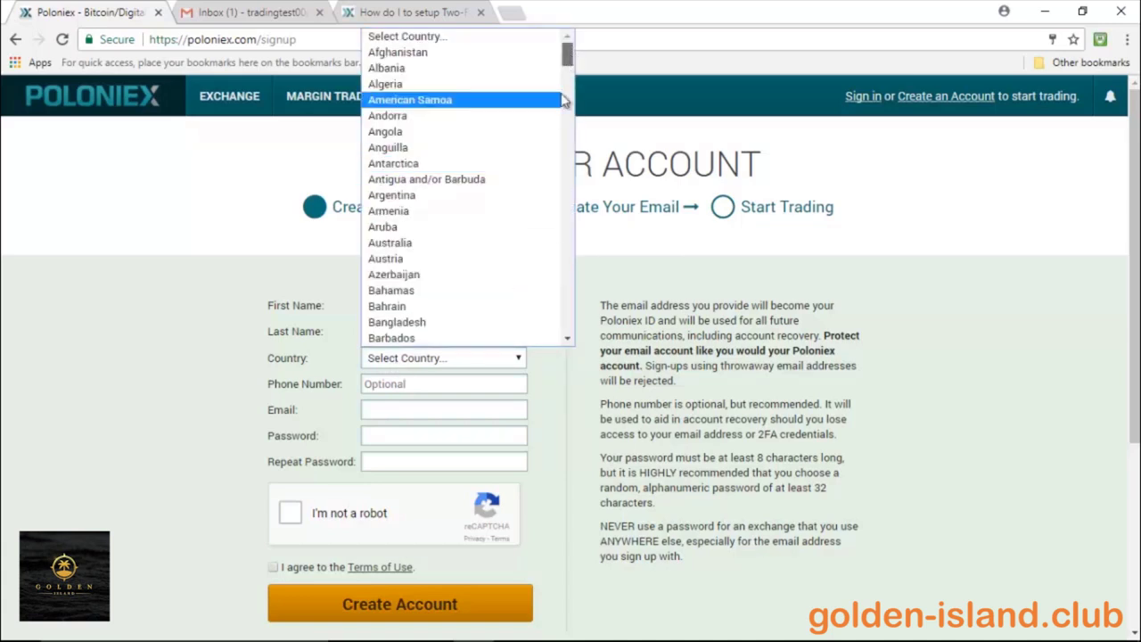
drag(572, 49, 544, 309)
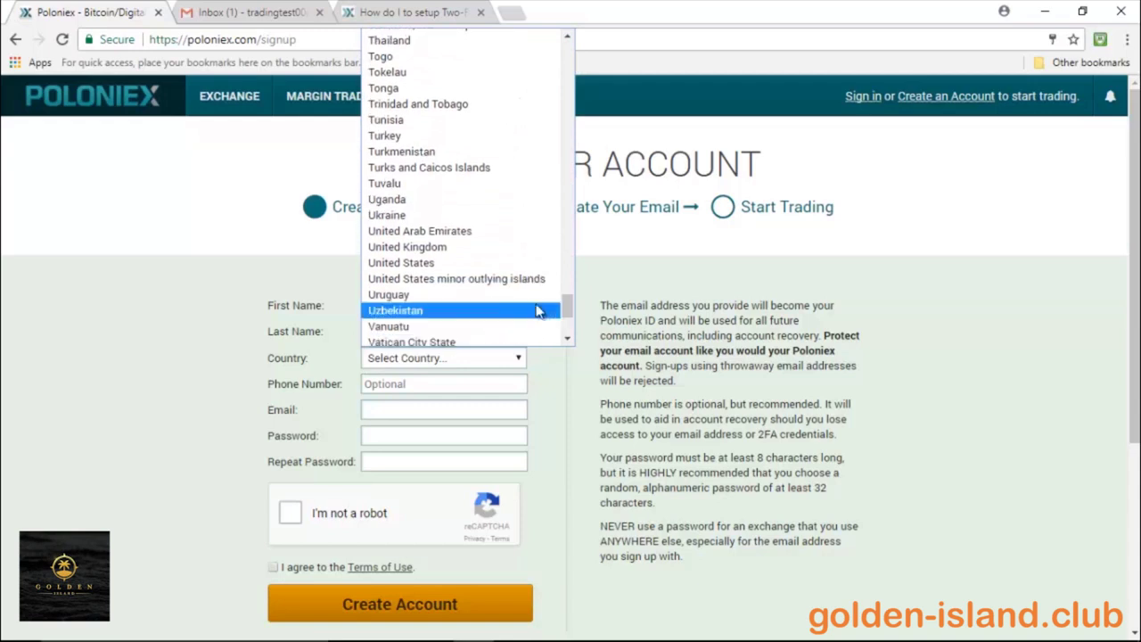
click(419, 262)
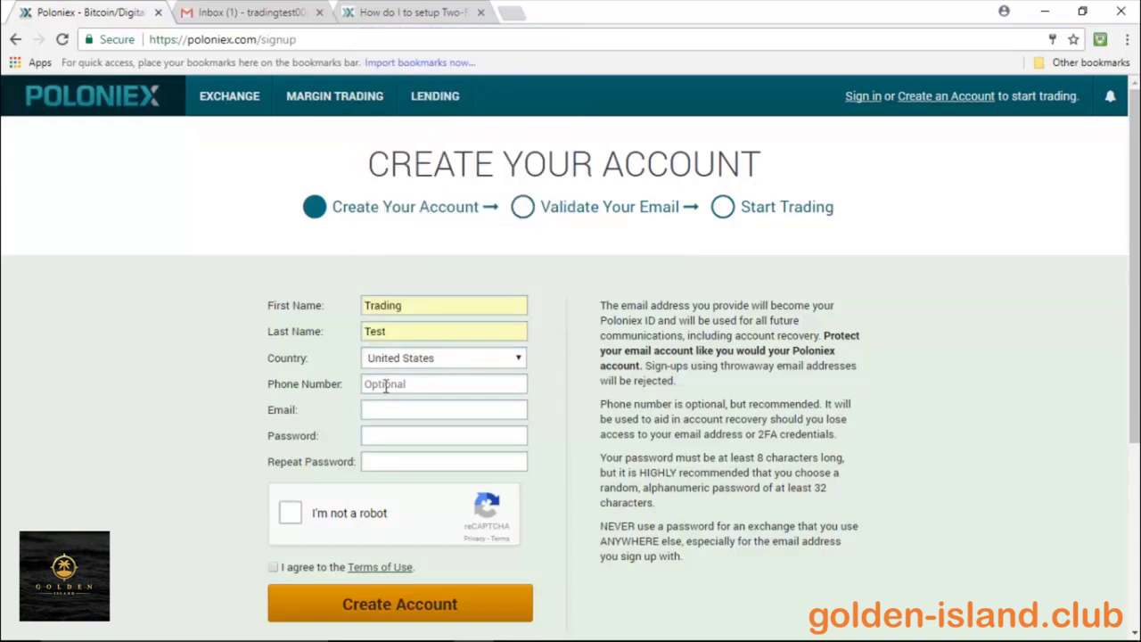
text(786)
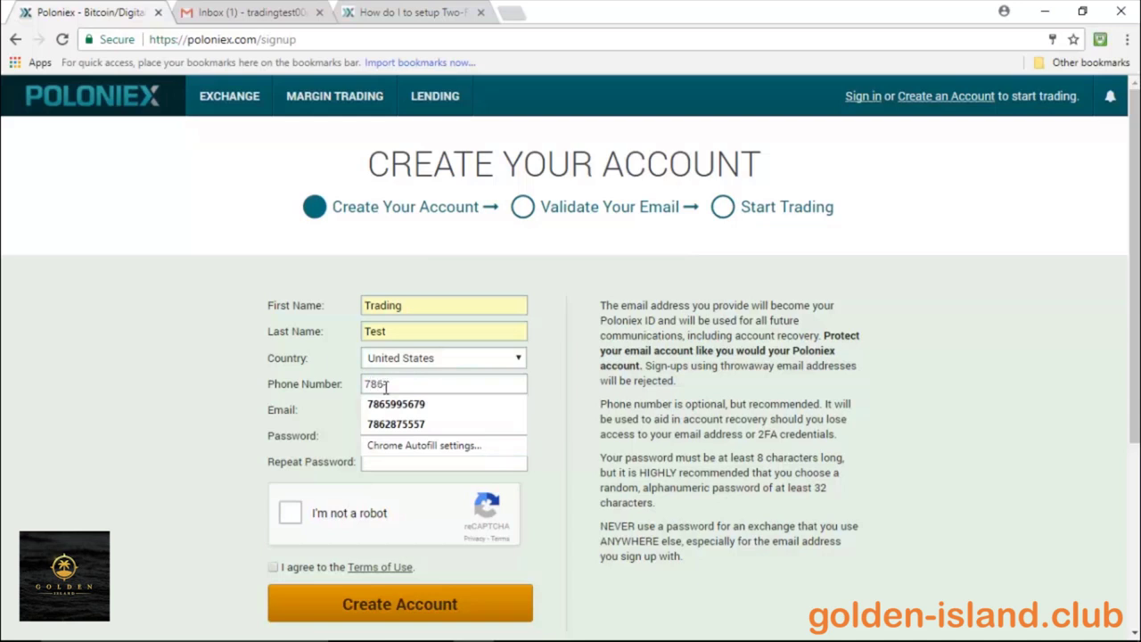
key(BackSpace)
key(BackSpace)
key(BackSpace)
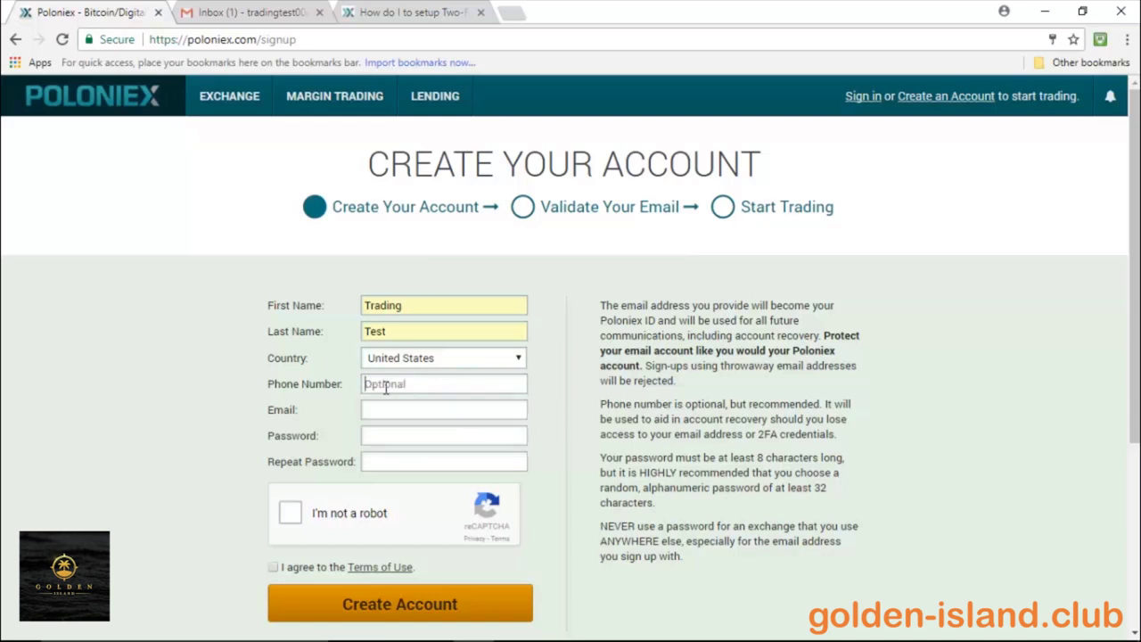
Fill in the sign-up email by picking the suggested address and correcting its last digit to 8.
click(398, 411)
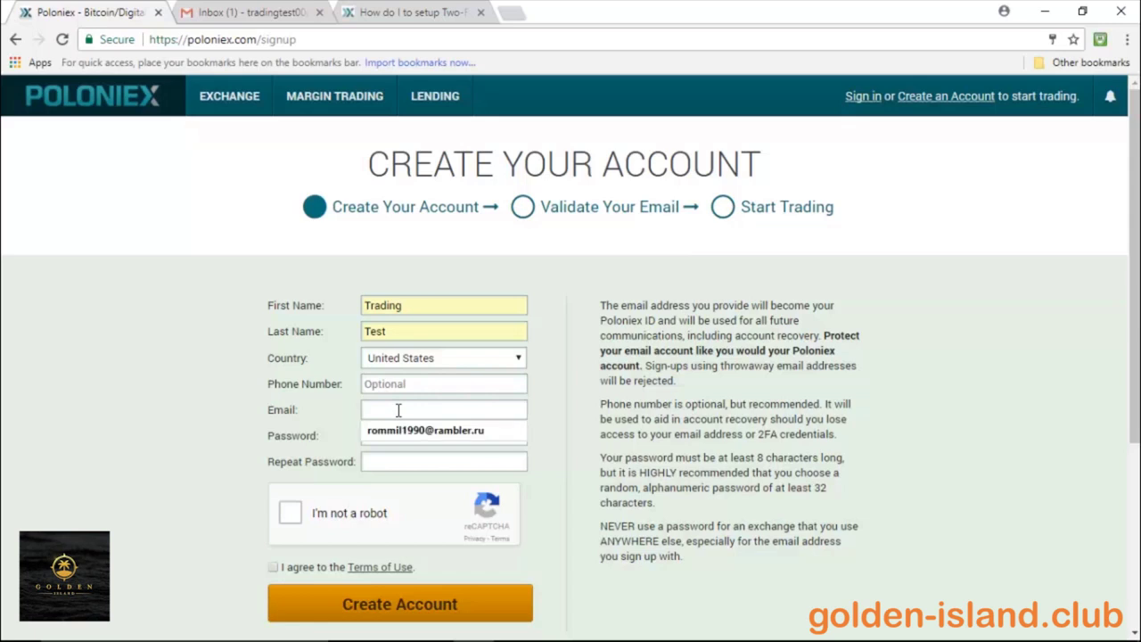
text(tra)
key(Down)
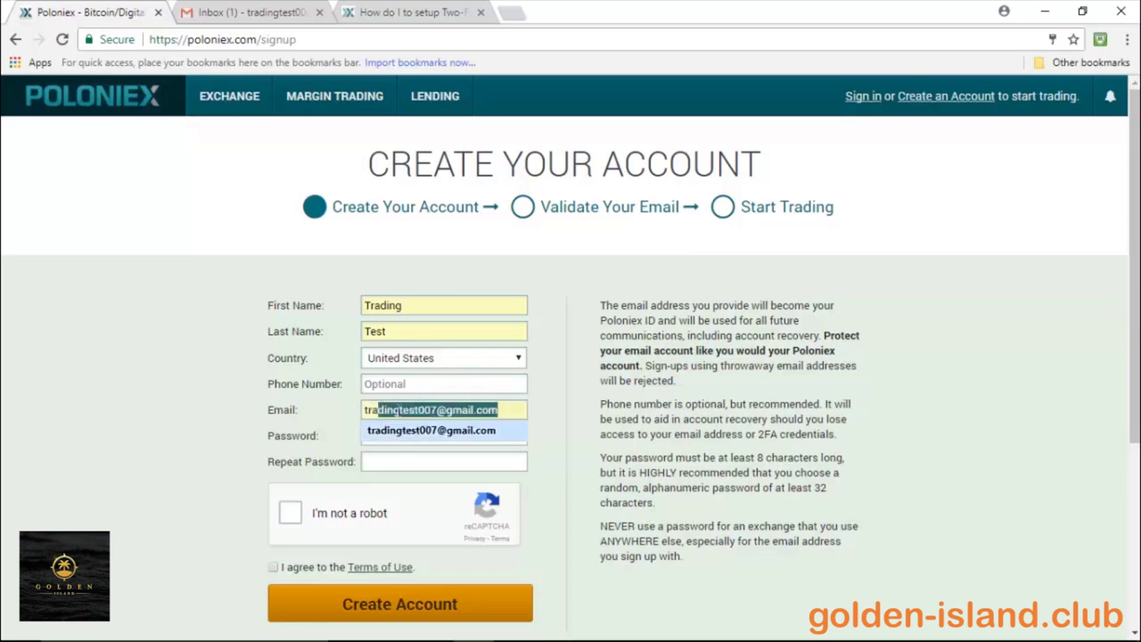
key(Return)
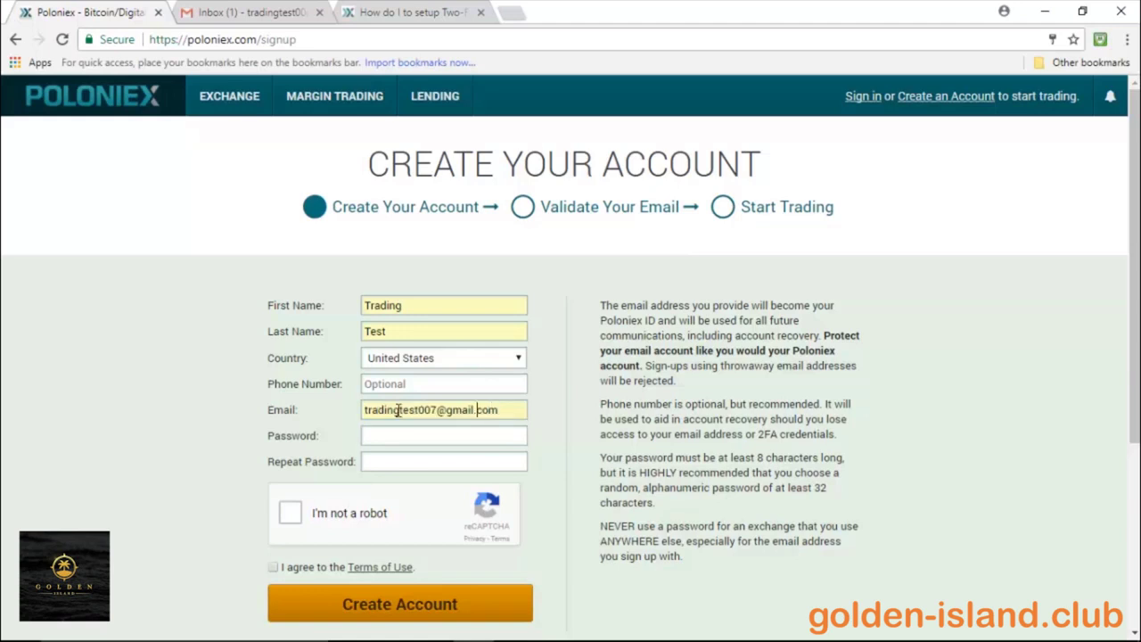
key(Left)
key(Left)
key(Left)
key(Left)
key(BackSpace)
text(8)
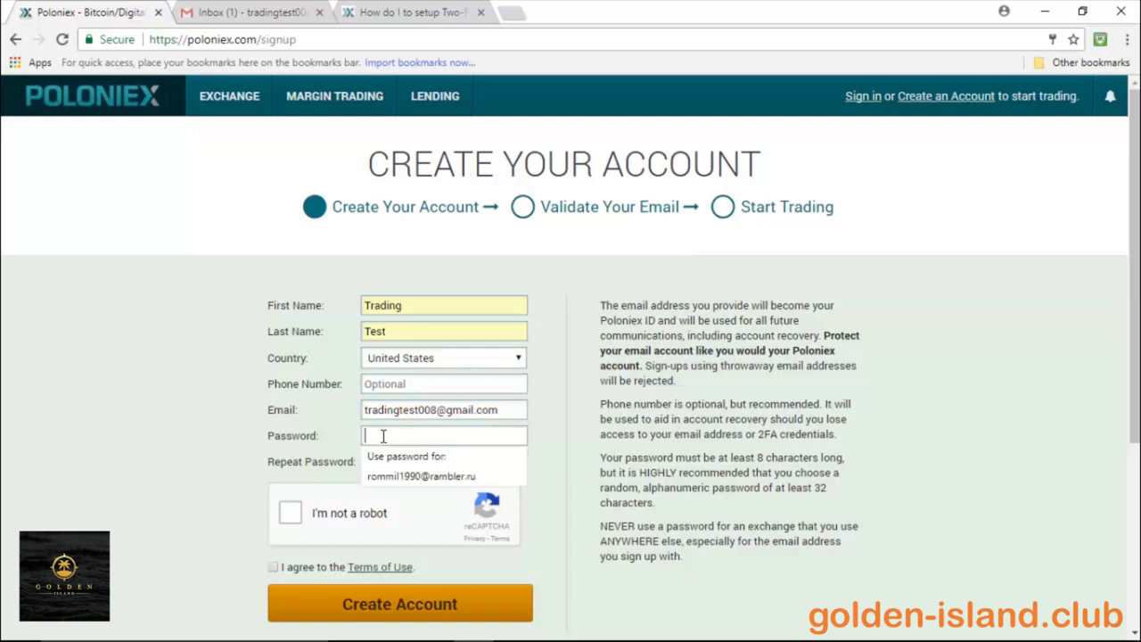
Enter the account password and repeat it in the confirmation field.
text(•••••)
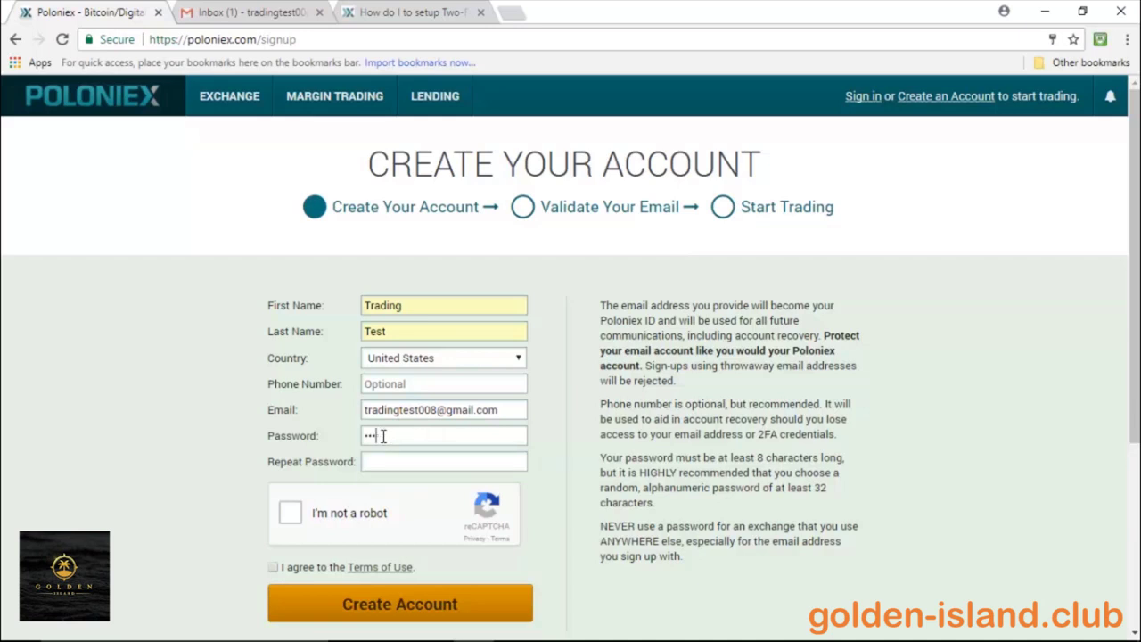
key(BackSpace)
key(BackSpace)
key(BackSpace)
text(•••••••)
click(392, 459)
text(•••••••••)
Start the robot check and submit the squares containing the green overhead highway signs.
scroll(252, 400, down, 2)
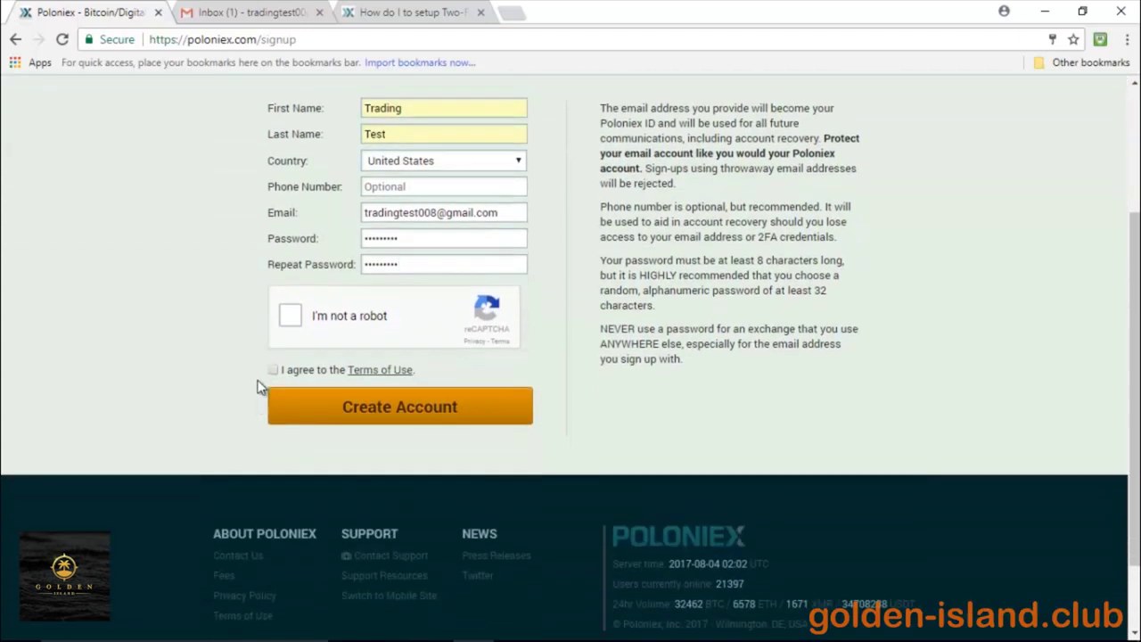
click(291, 316)
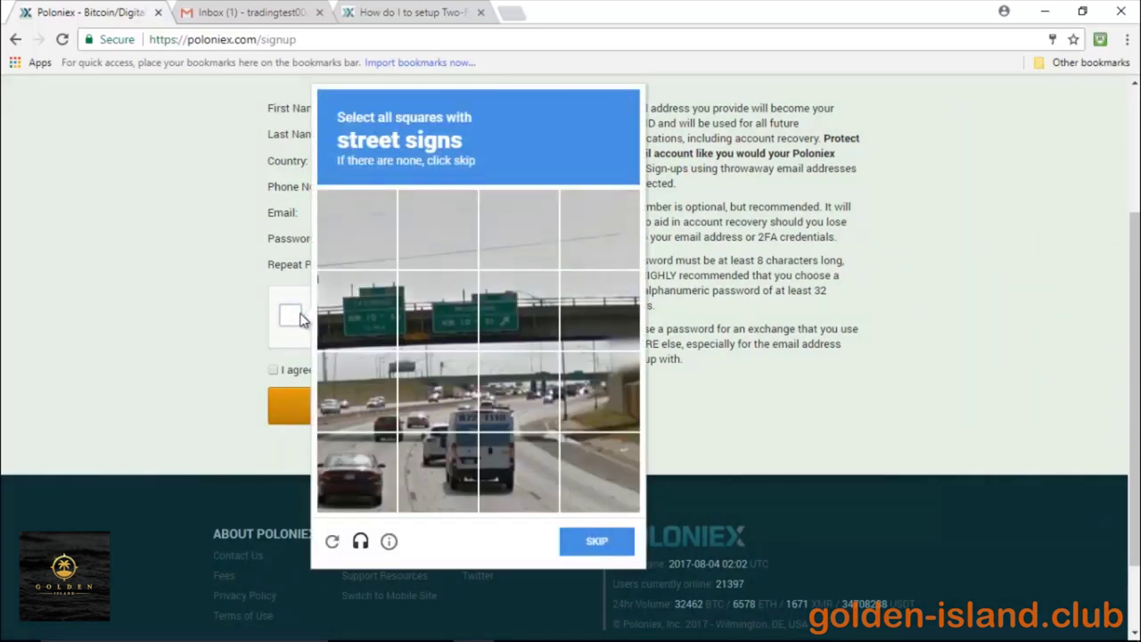
click(371, 304)
click(413, 310)
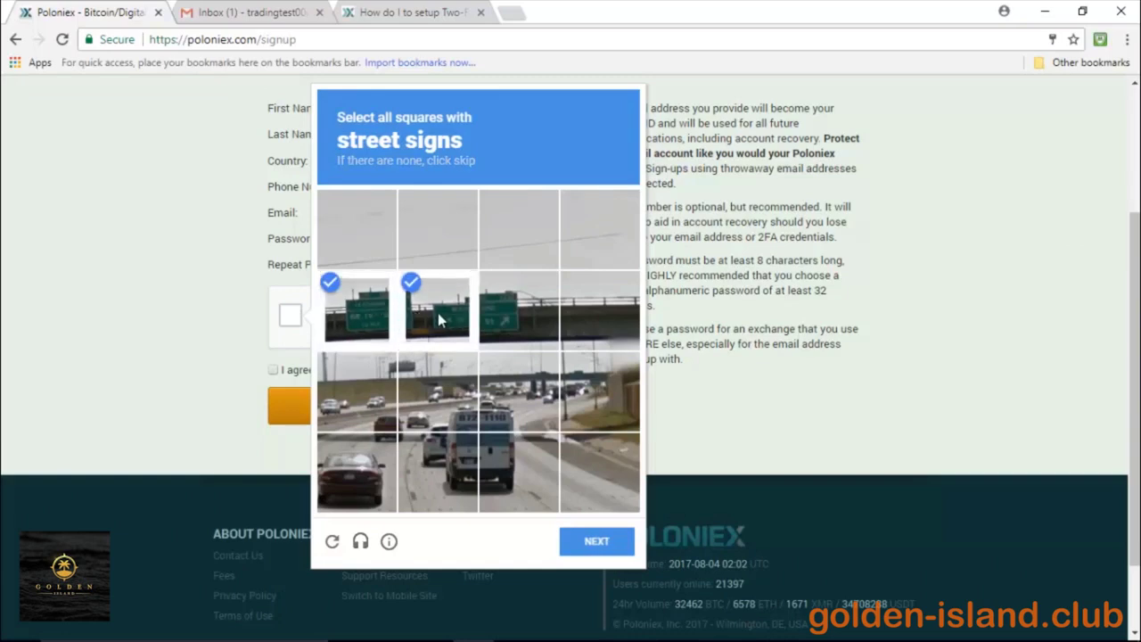
click(492, 318)
click(610, 548)
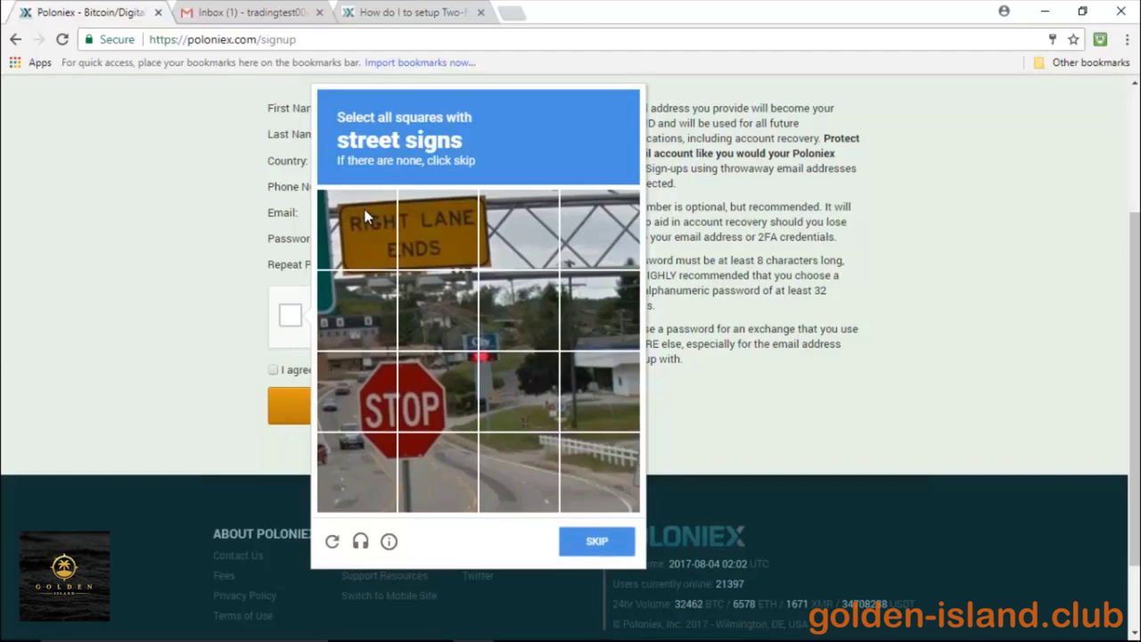
Mark the squares covering the yellow lane sign, green sign, stop sign and small blue sign, and submit them for verification.
click(365, 218)
click(354, 298)
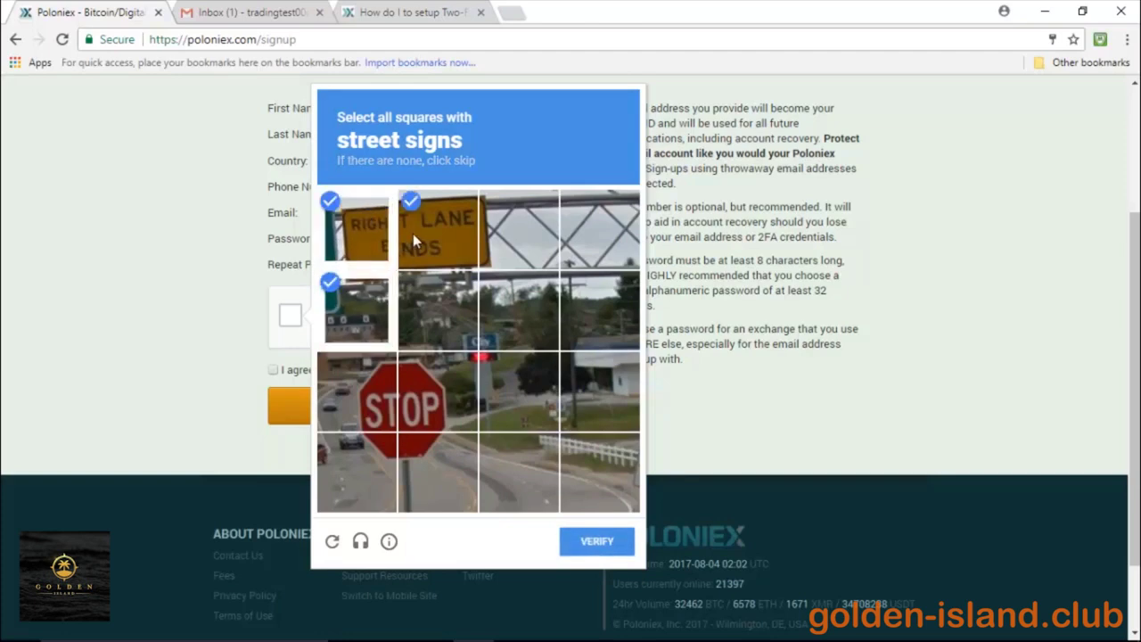
click(411, 406)
click(378, 409)
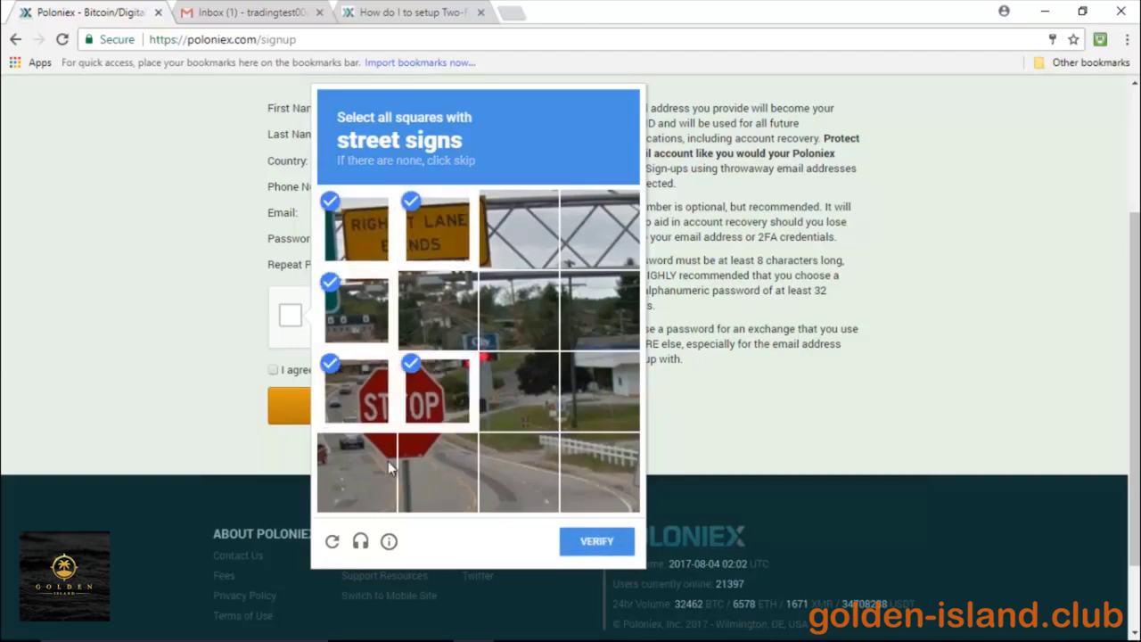
click(382, 471)
click(420, 467)
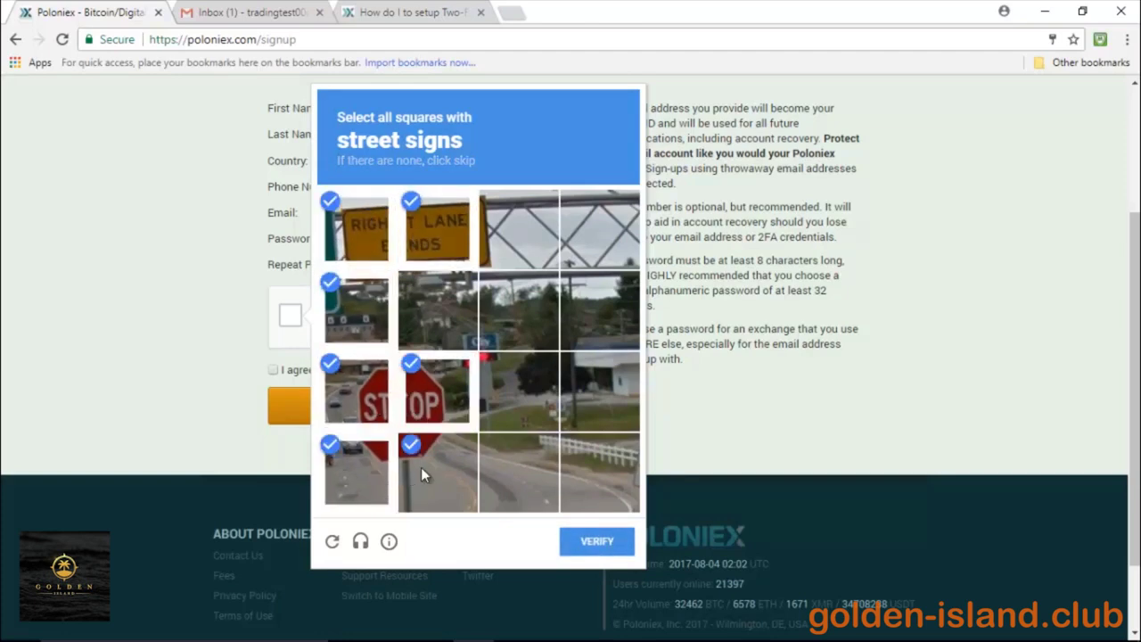
click(465, 330)
click(502, 328)
click(499, 382)
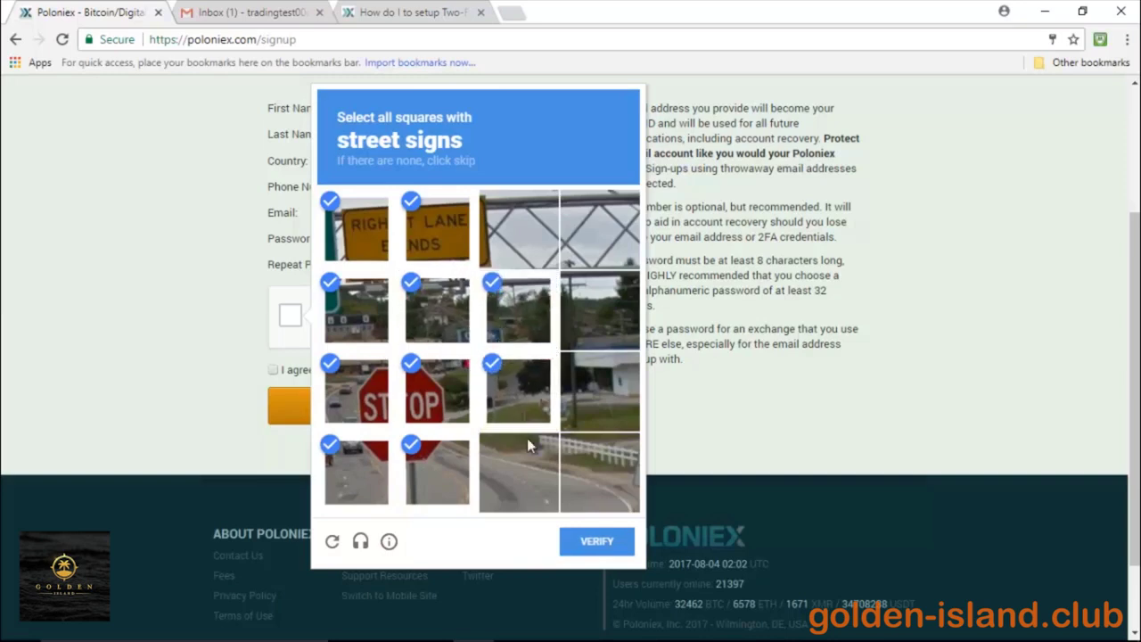
click(603, 545)
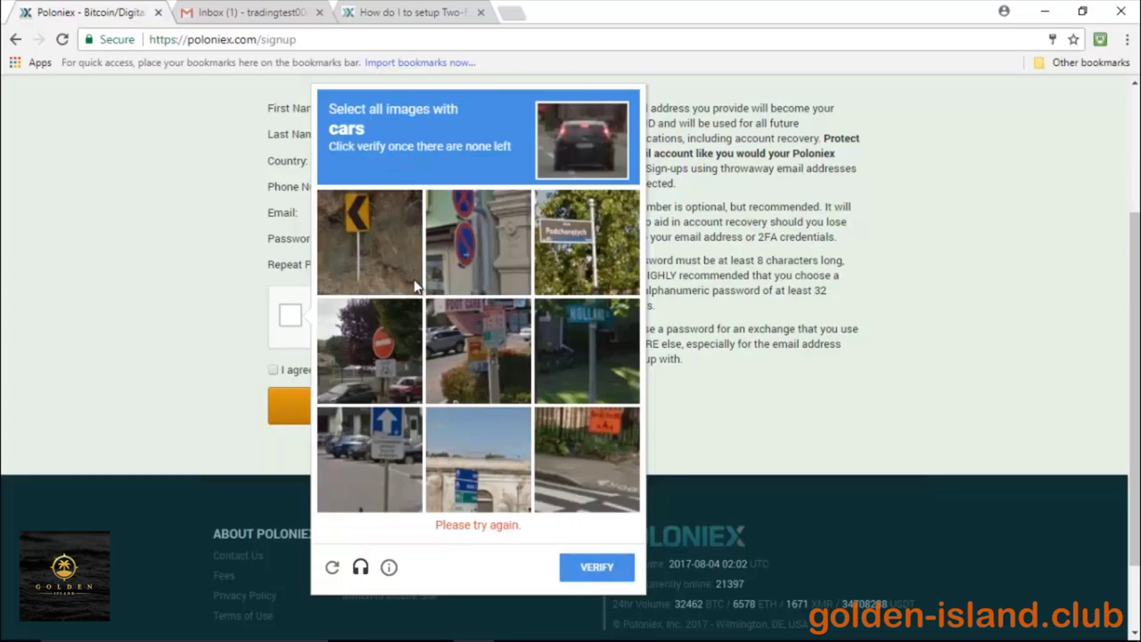
Solve the car image challenge by selecting every picture with cars, including replacements, and verify it.
click(365, 391)
click(366, 491)
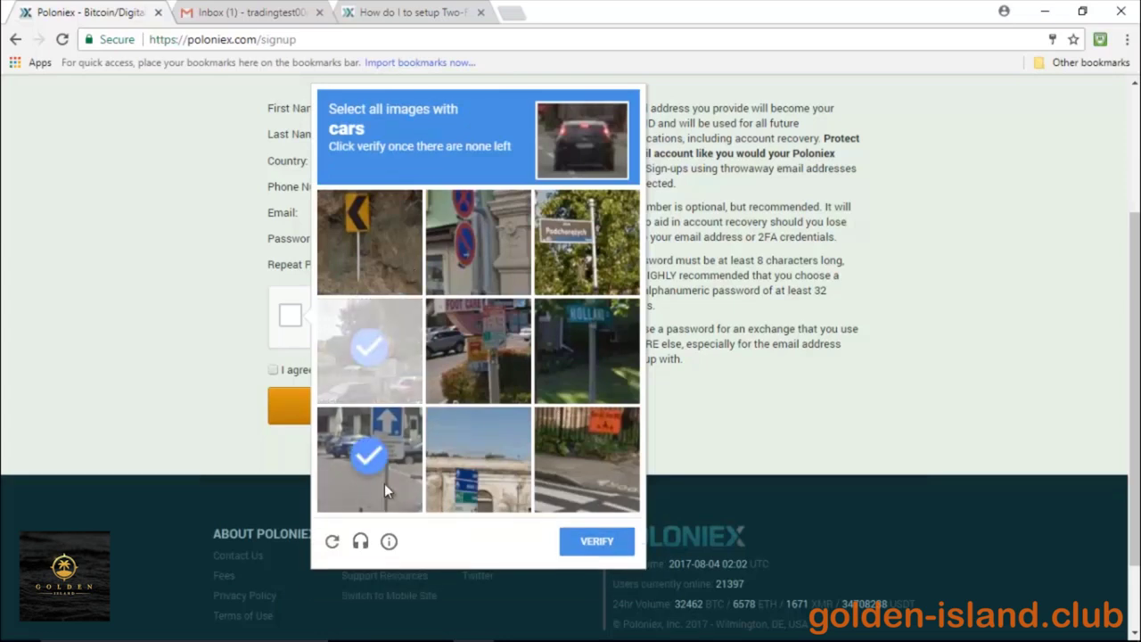
click(473, 351)
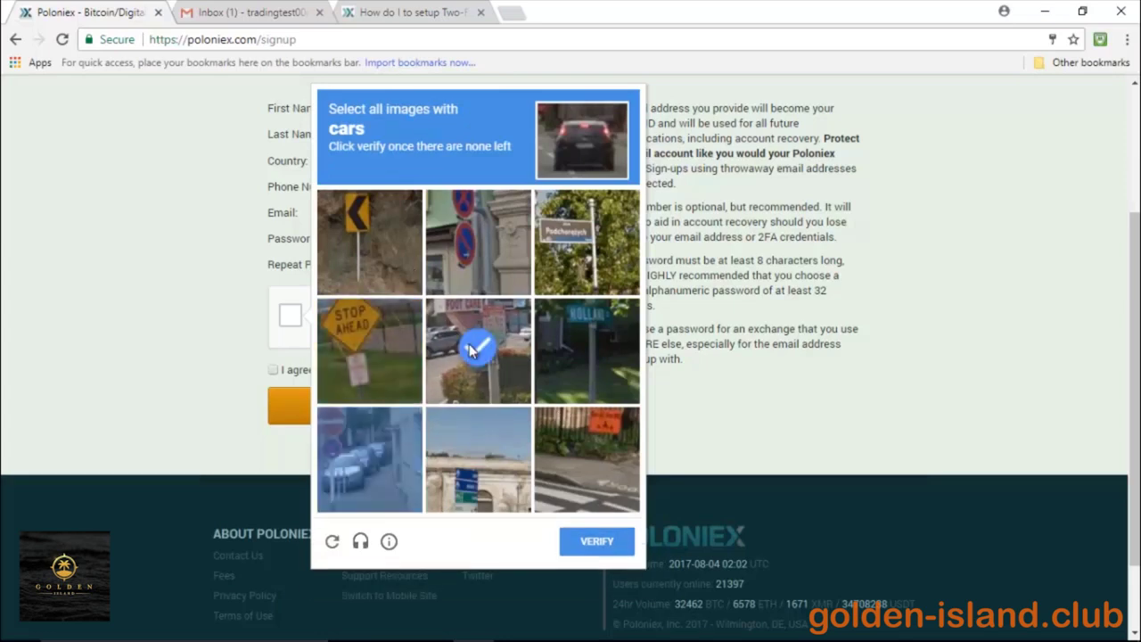
click(372, 469)
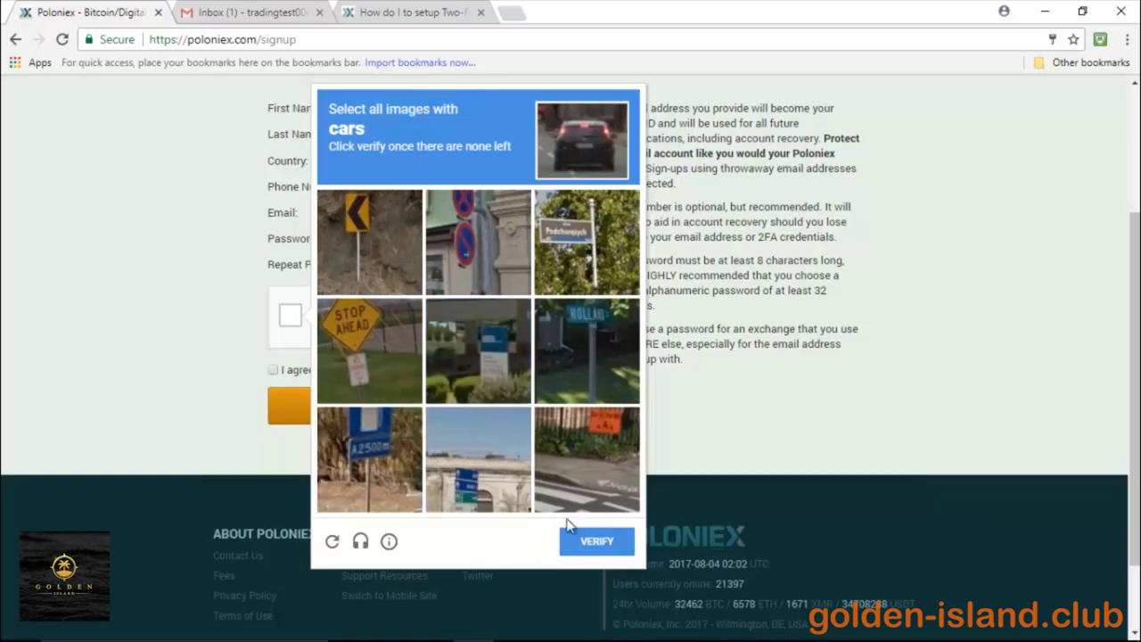
click(599, 548)
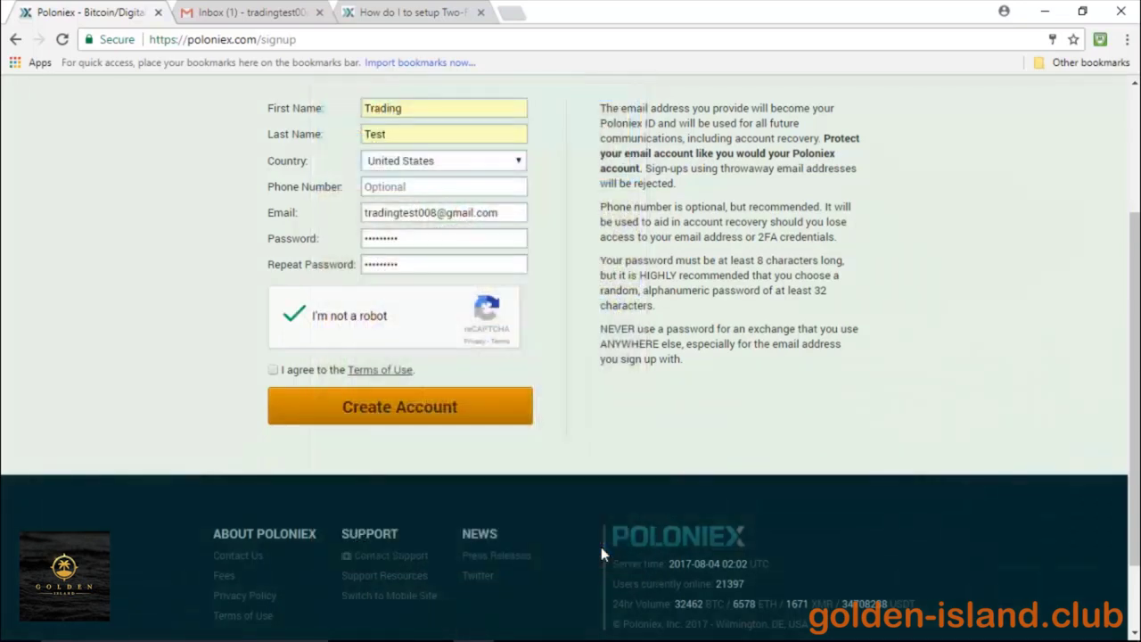
Agree to the Terms of Use and submit the form to create the account.
click(273, 370)
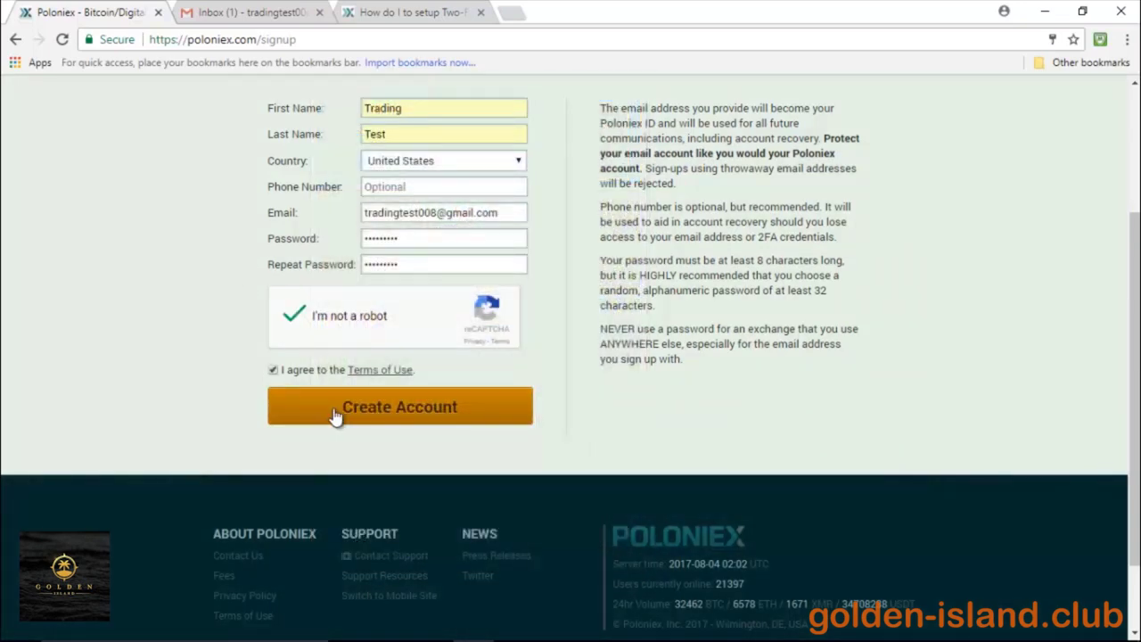
click(384, 402)
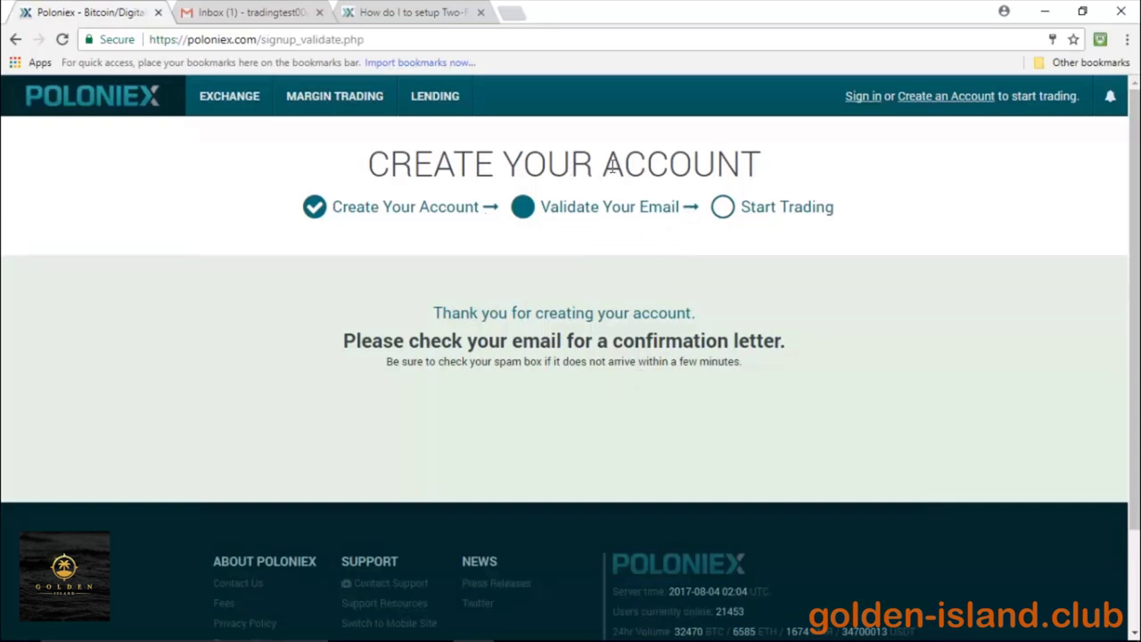
Switch to the Gmail inbox and validate the email address through the link in the Poloniex confirmation message.
click(267, 11)
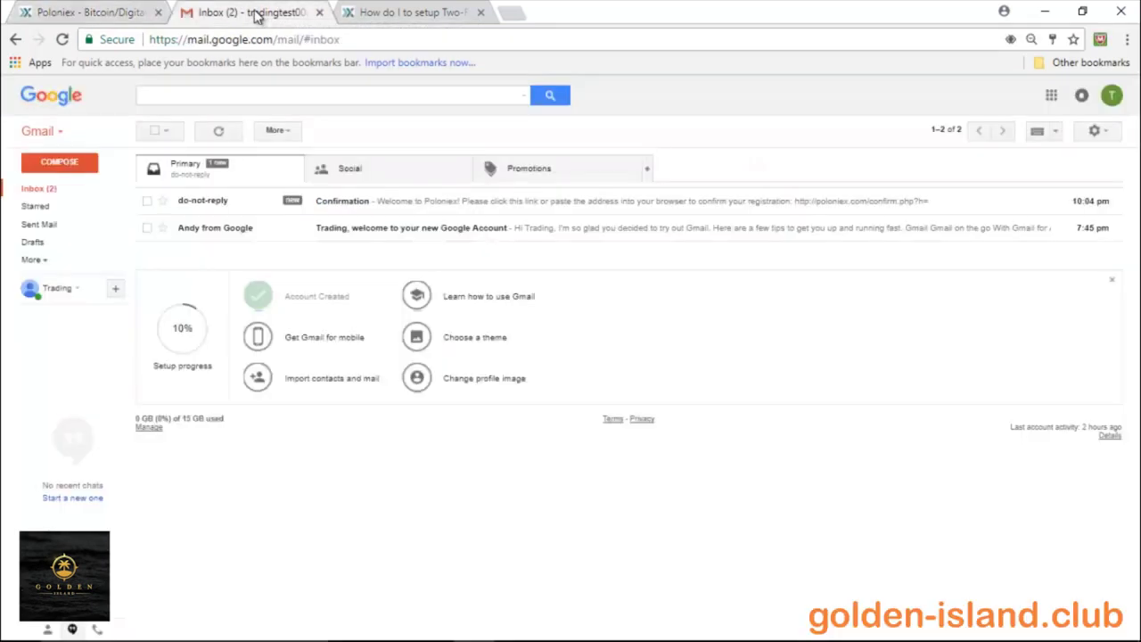
click(352, 201)
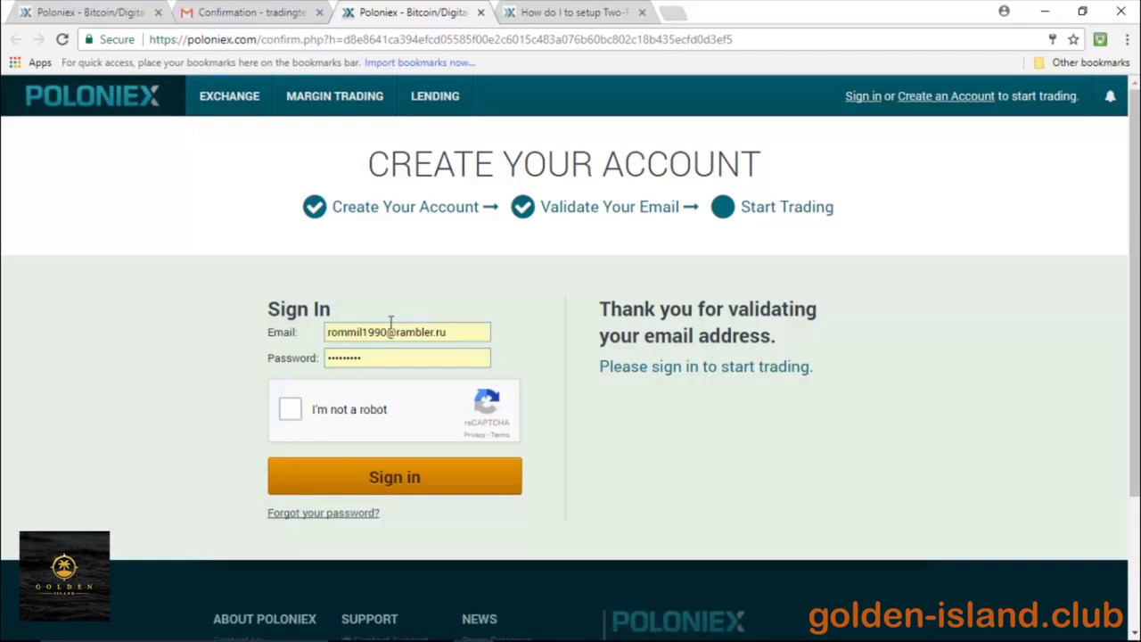
Replace the prefilled sign-in email with the newly registered account's email address.
triple_click(427, 331)
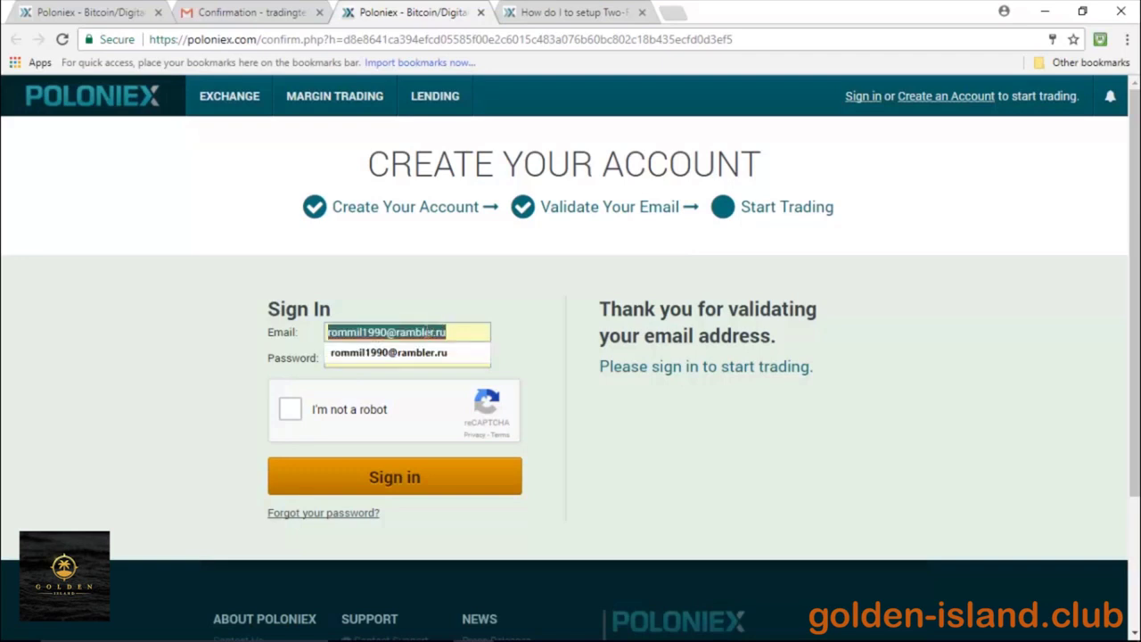
text(tt)
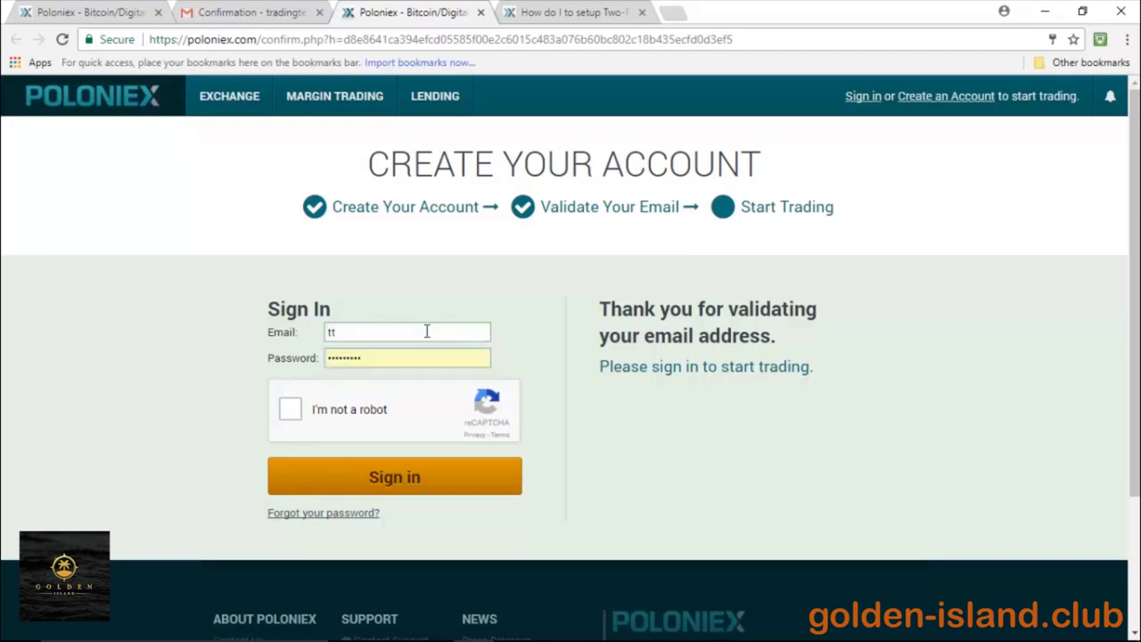
key(BackSpace)
text(rading)
key(Down)
key(Down)
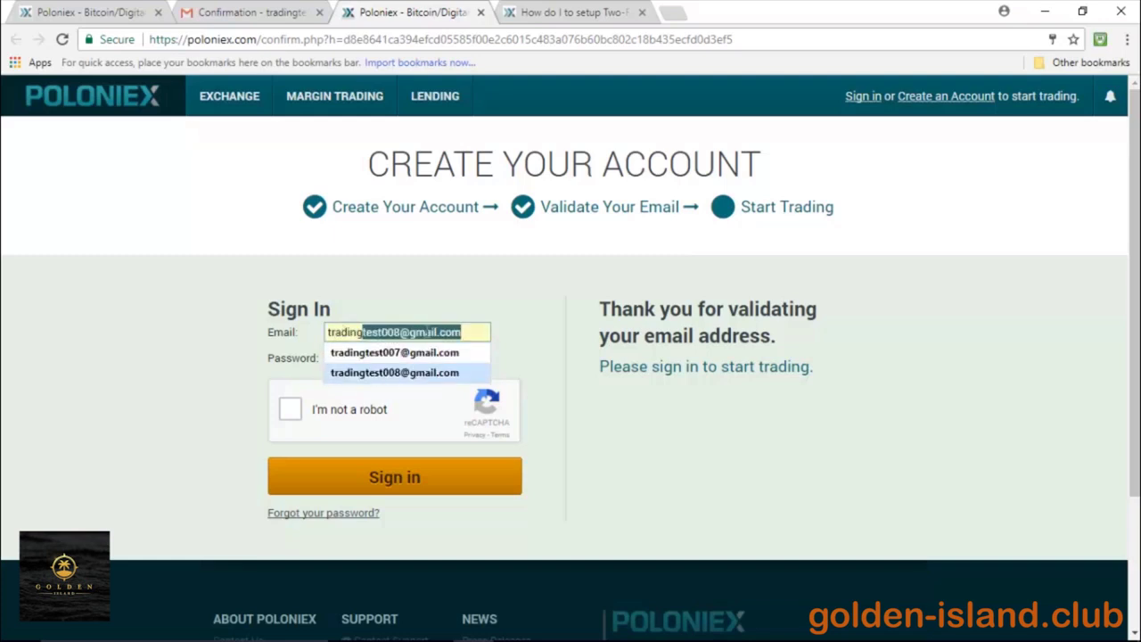
key(Return)
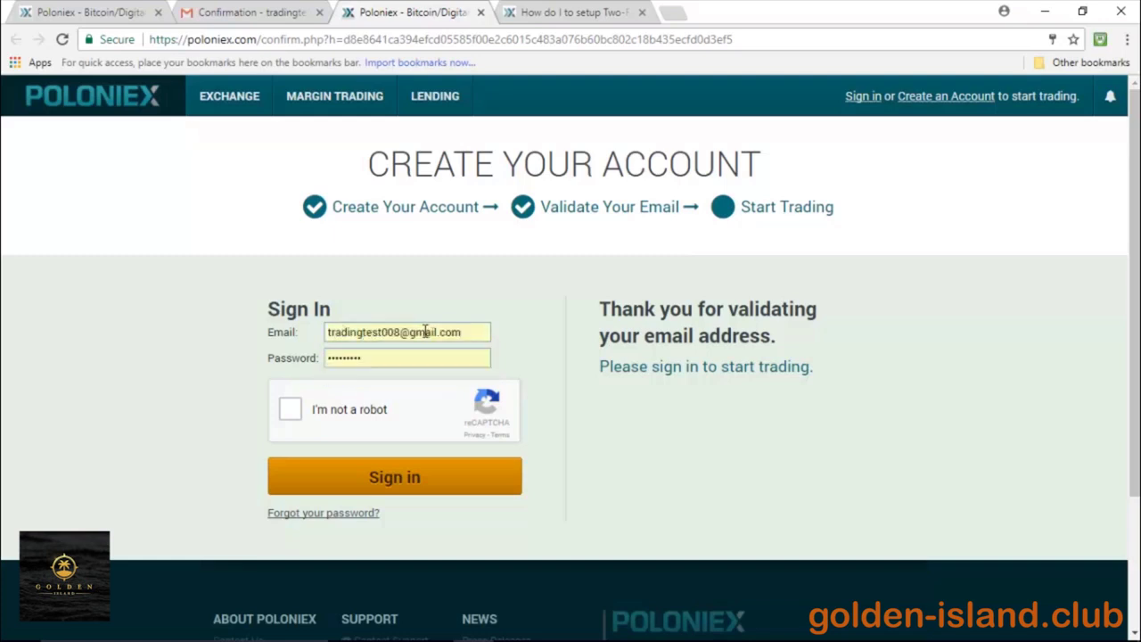
Start the sign-in robot check and submit the six squares covering the bicycle, arrow and GARE street signs in the first image.
click(292, 410)
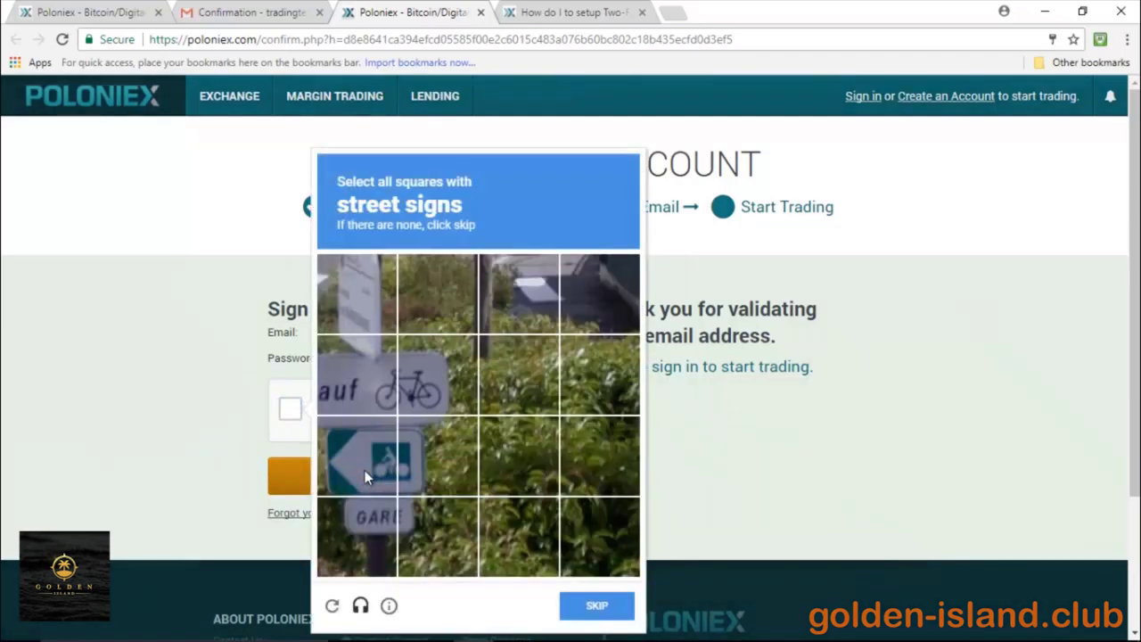
click(362, 382)
click(409, 383)
click(412, 453)
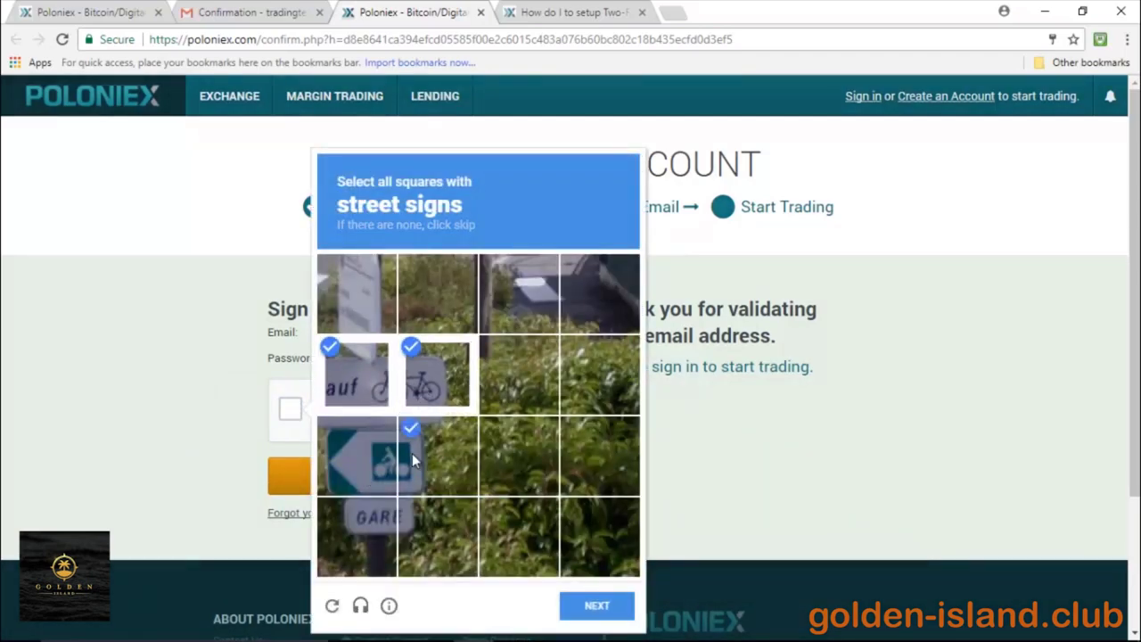
click(361, 460)
click(358, 530)
click(428, 554)
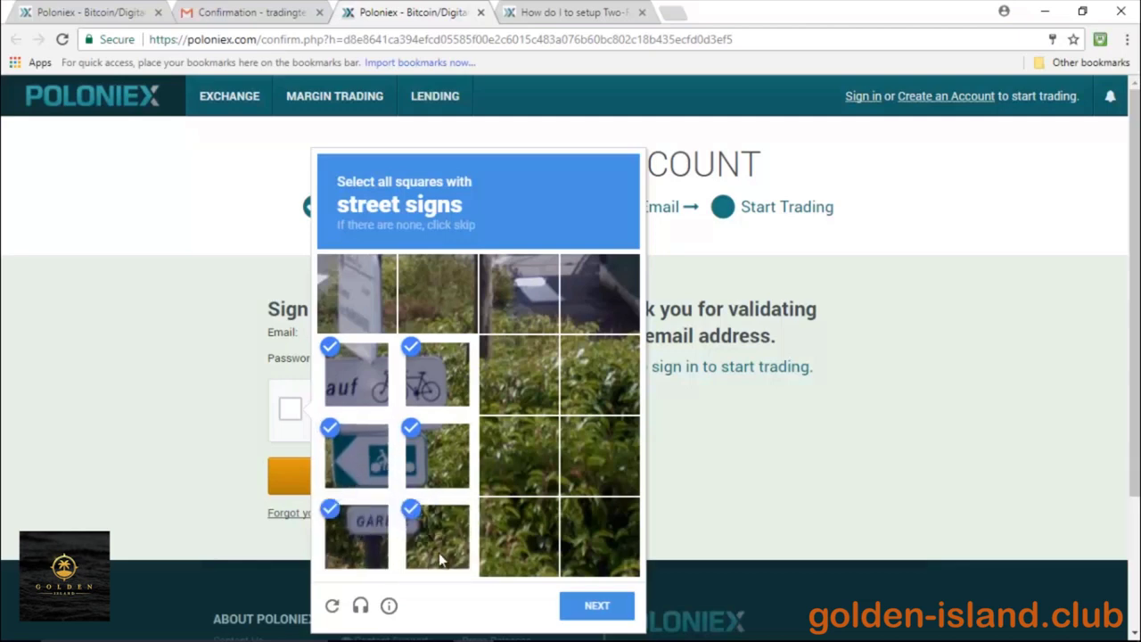
click(593, 612)
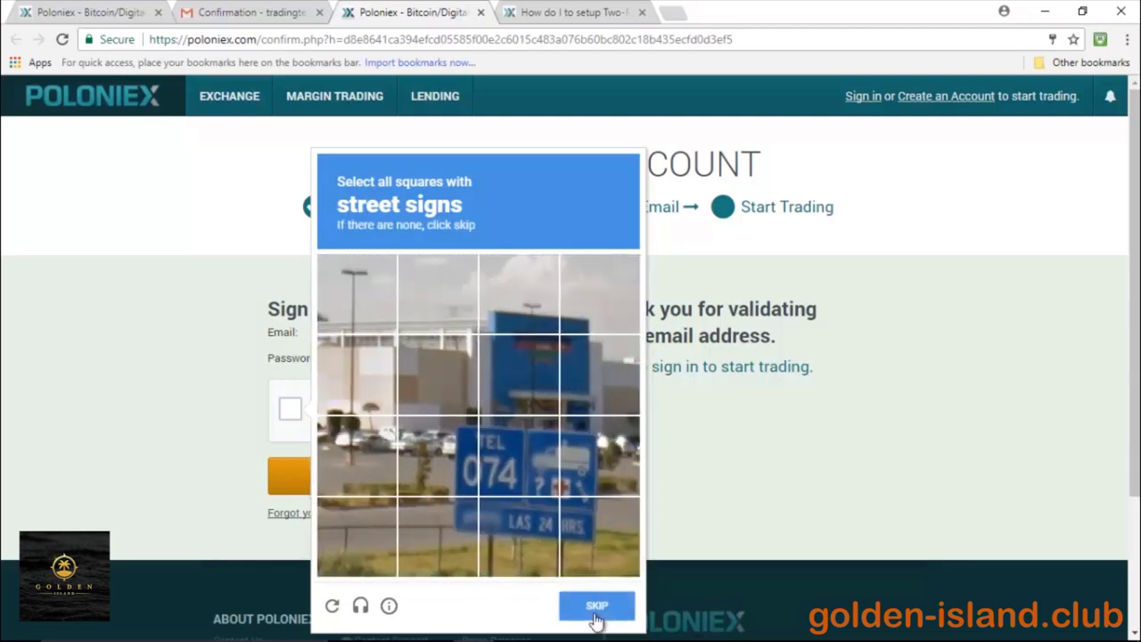
Verify the second challenge image with the six squares around the blue road sign selected, and sign in to the account.
click(459, 465)
click(499, 467)
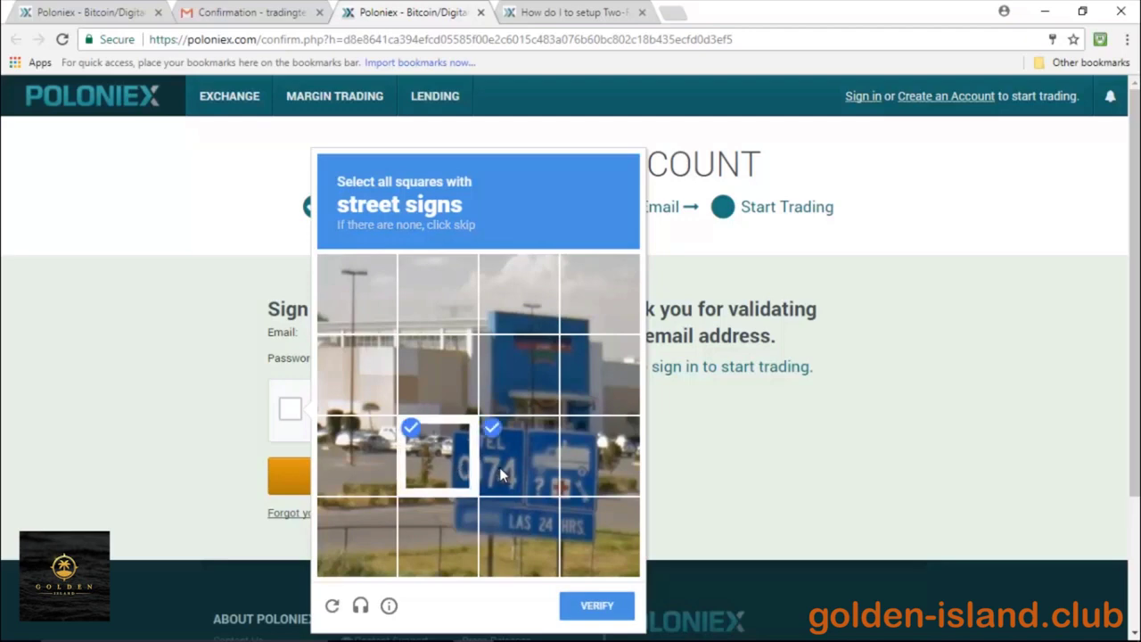
click(576, 478)
click(585, 525)
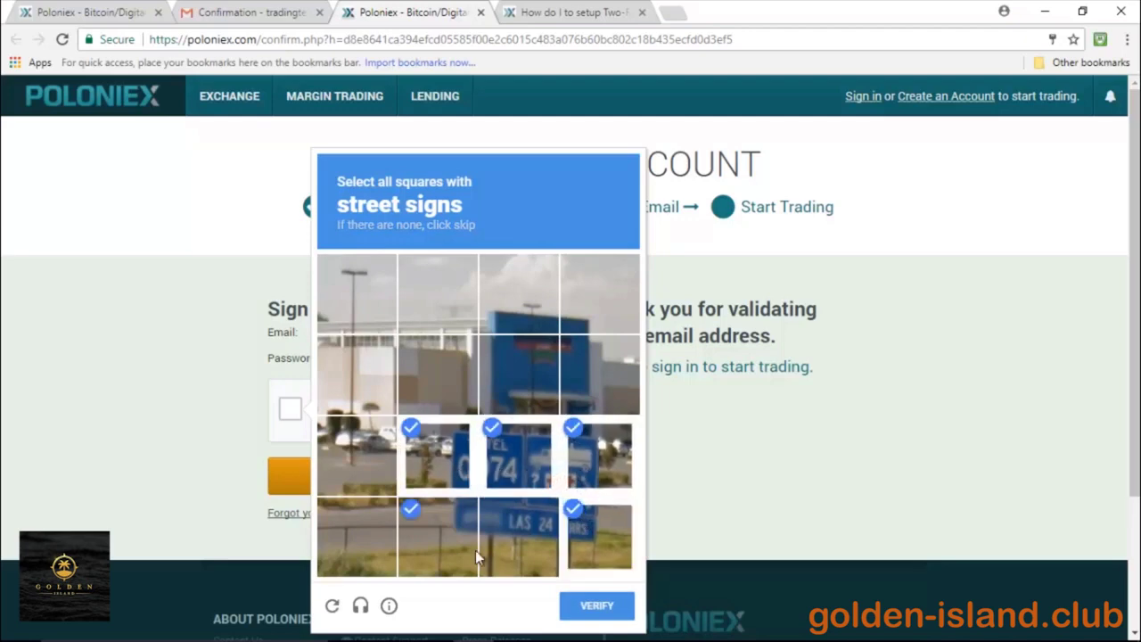
click(495, 550)
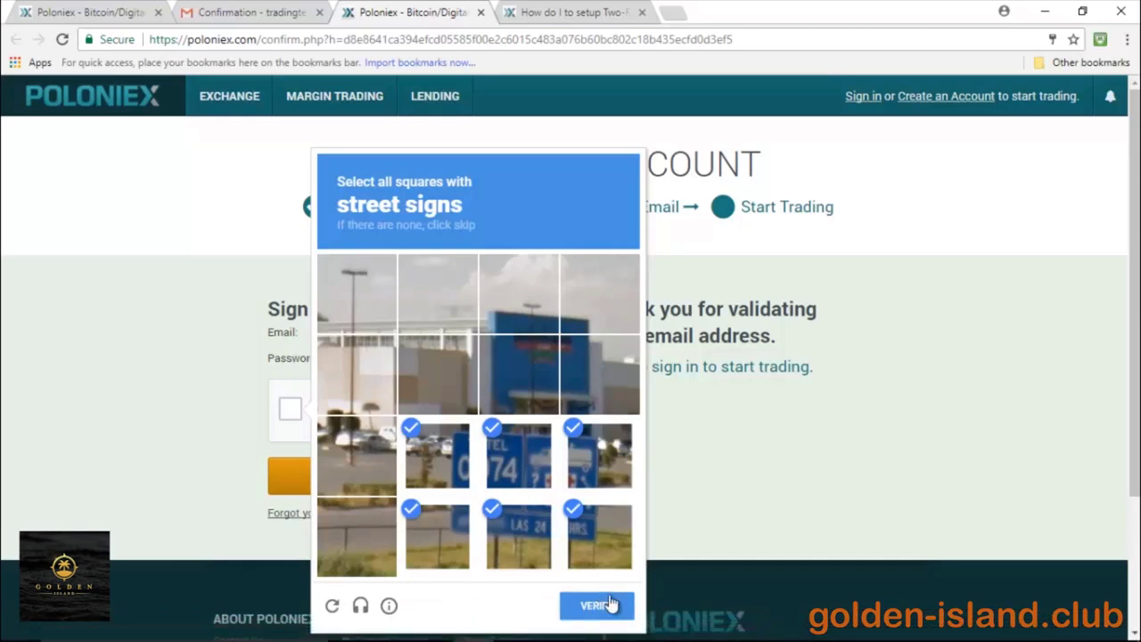
click(610, 606)
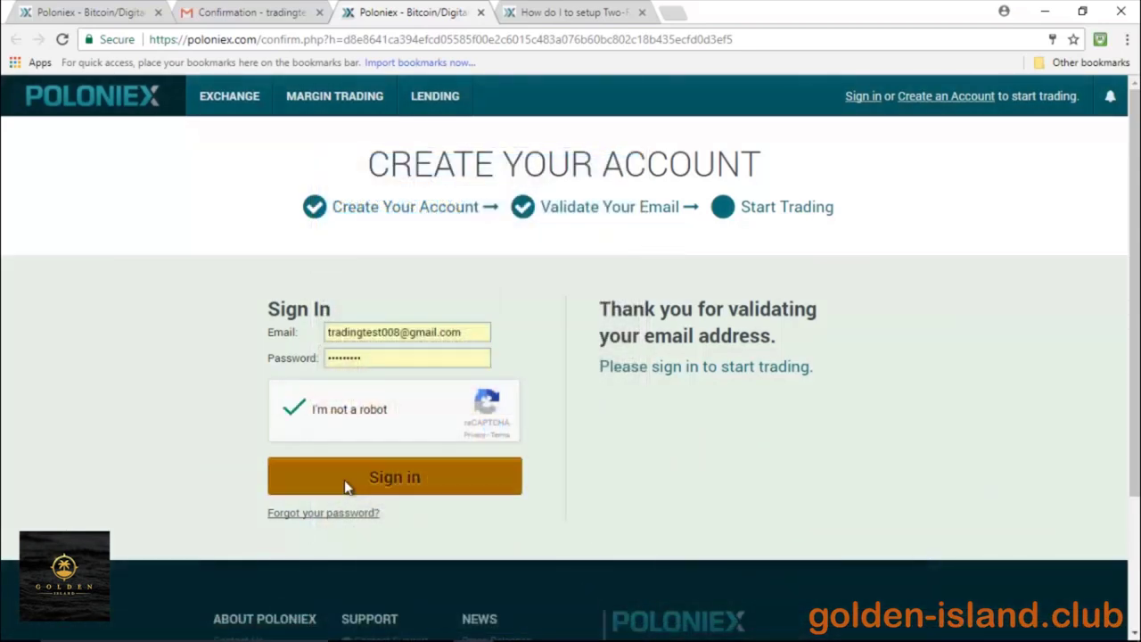
click(344, 479)
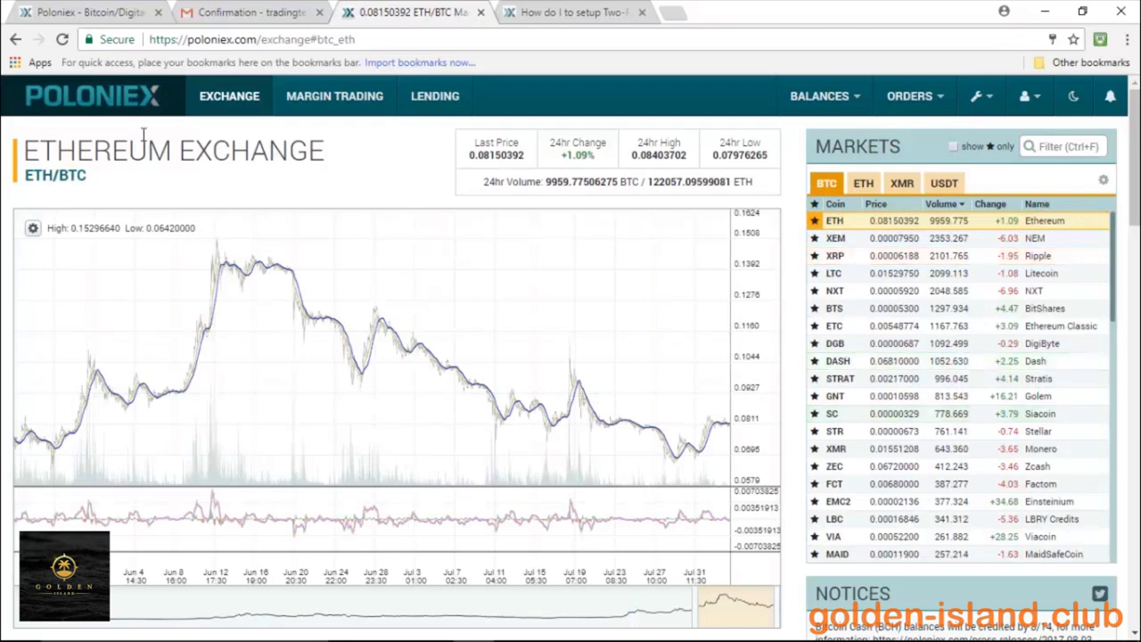
Open the account profile and review the requirements and withdrawal limits of each verification level.
mouse_move(914, 85)
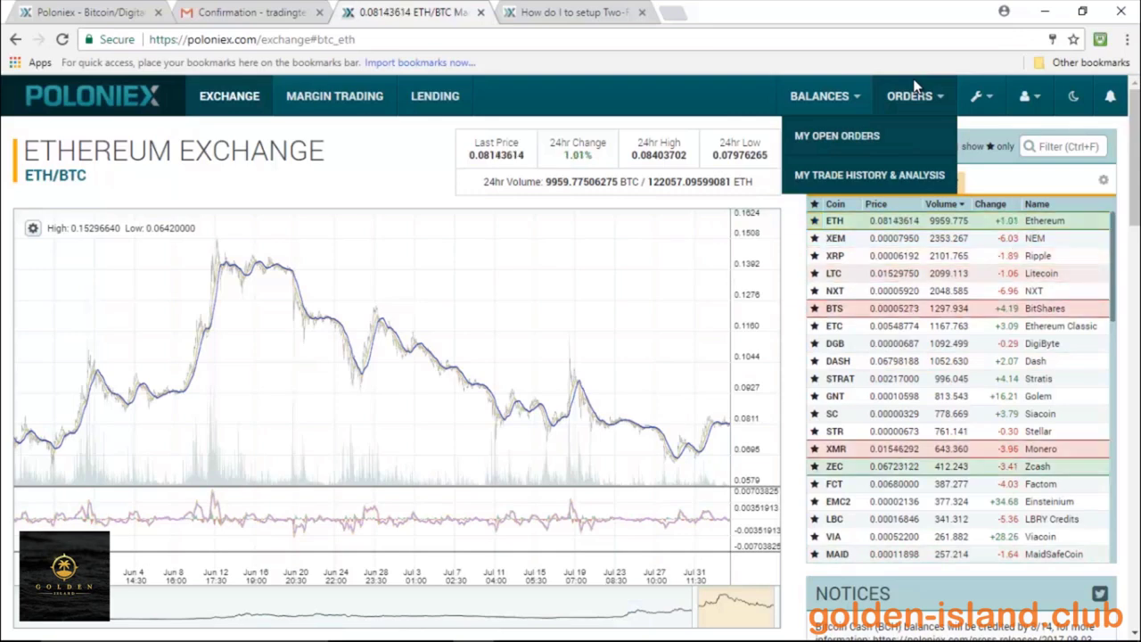
mouse_move(1021, 95)
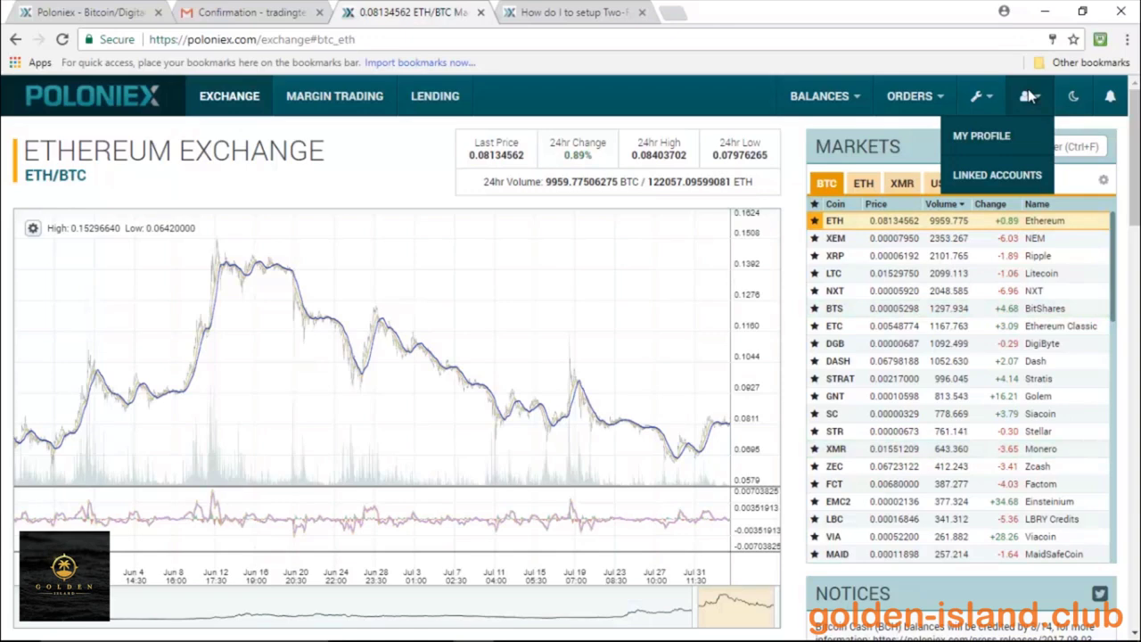
click(1017, 139)
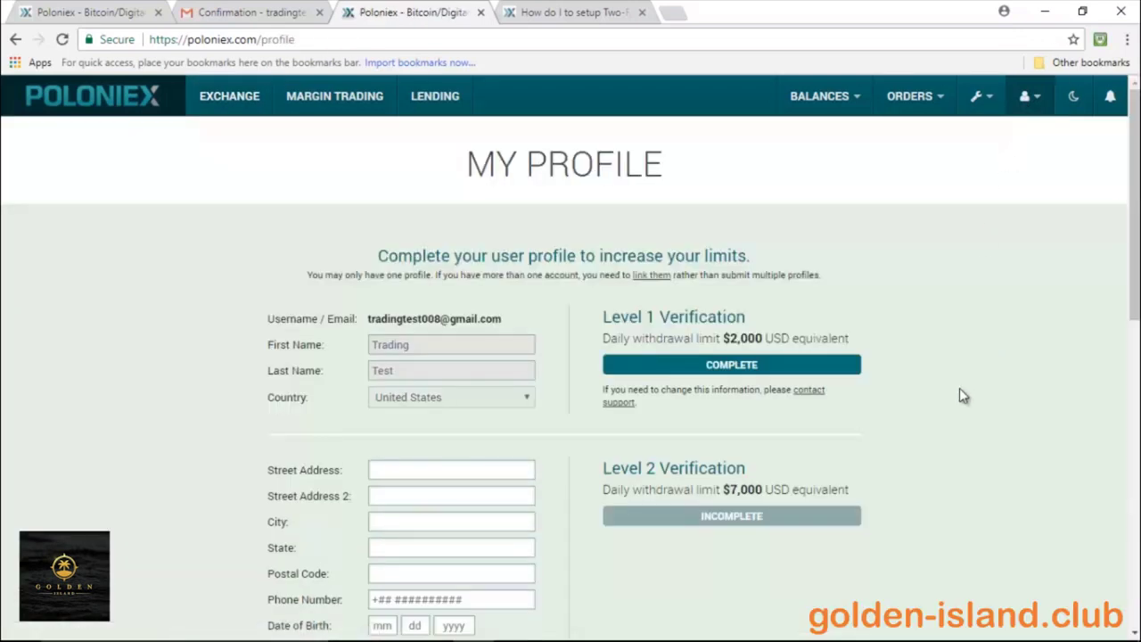
scroll(916, 405, down, 2)
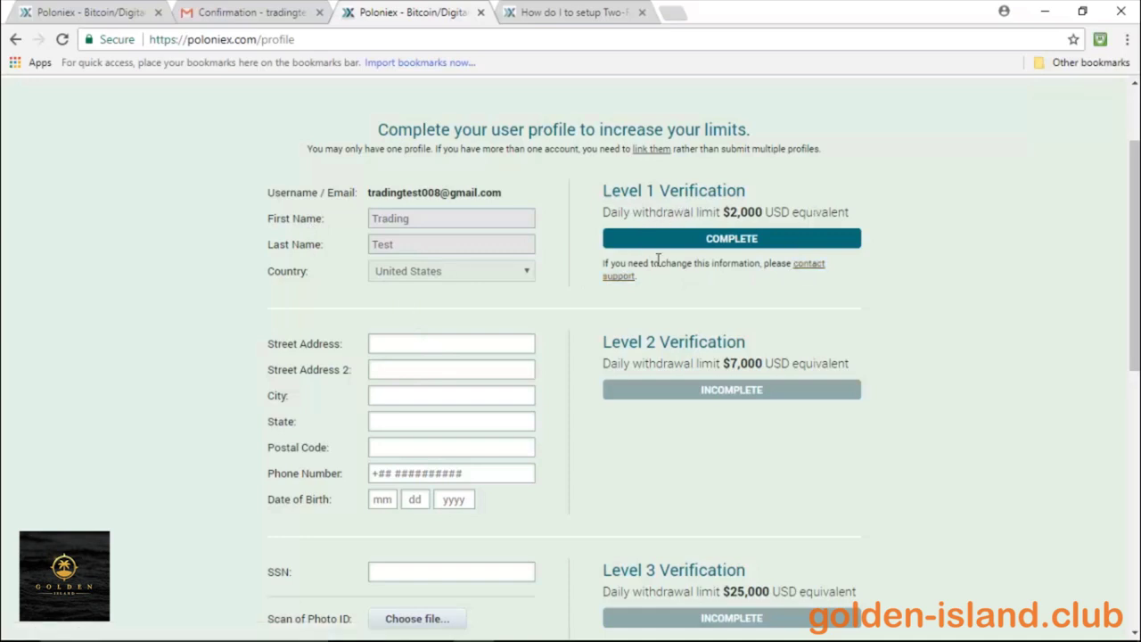
scroll(650, 401, down, 3)
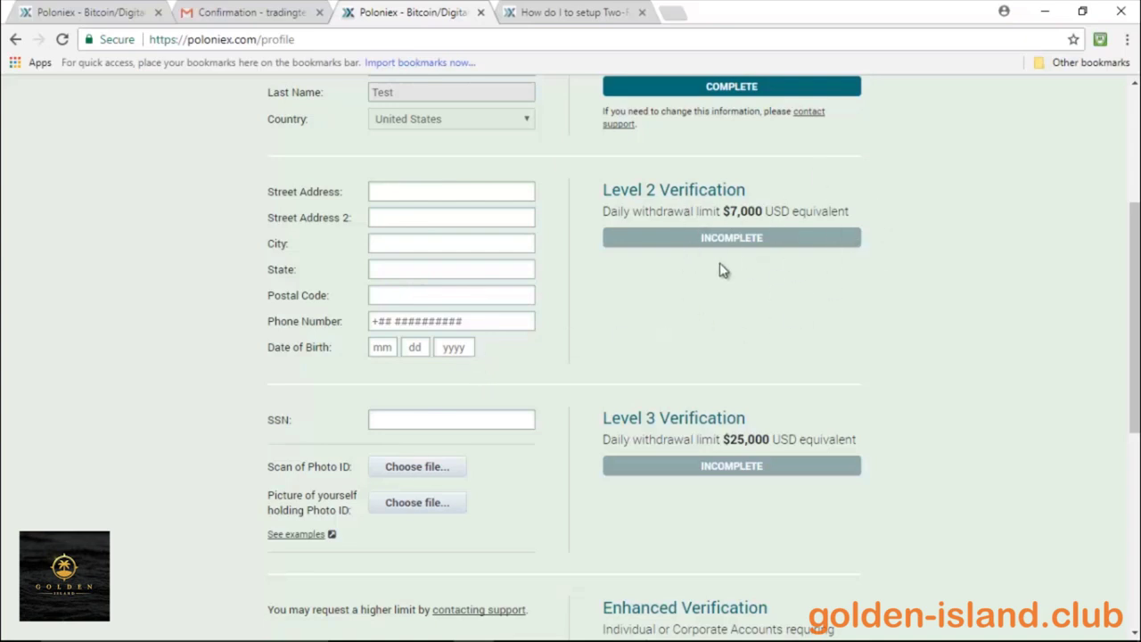
scroll(721, 265, down, 3)
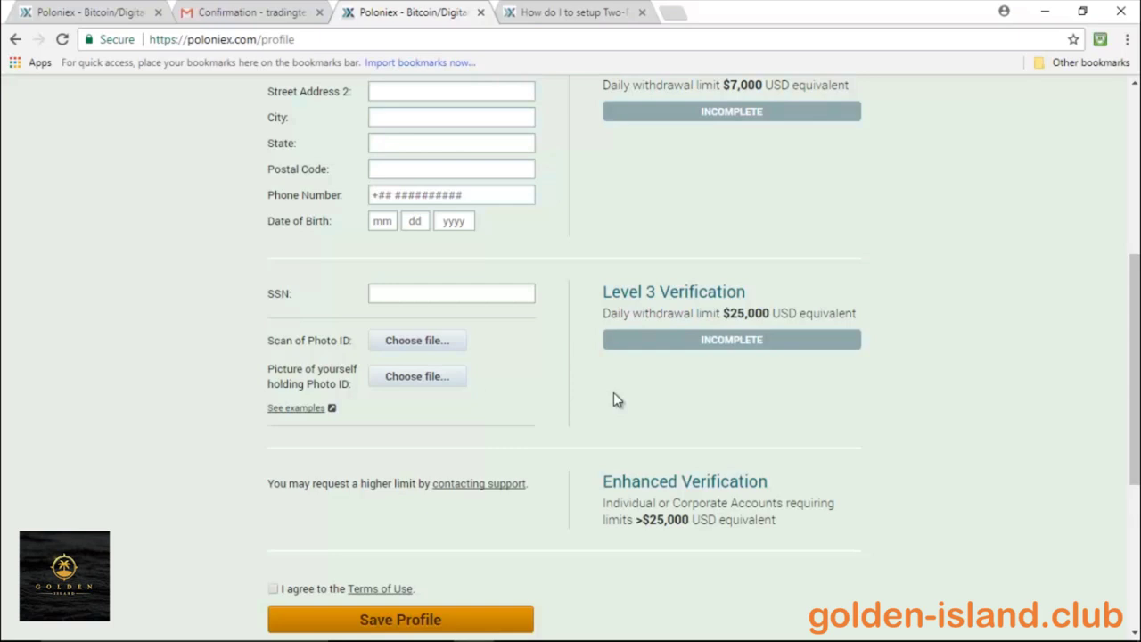
scroll(614, 398, down, 1)
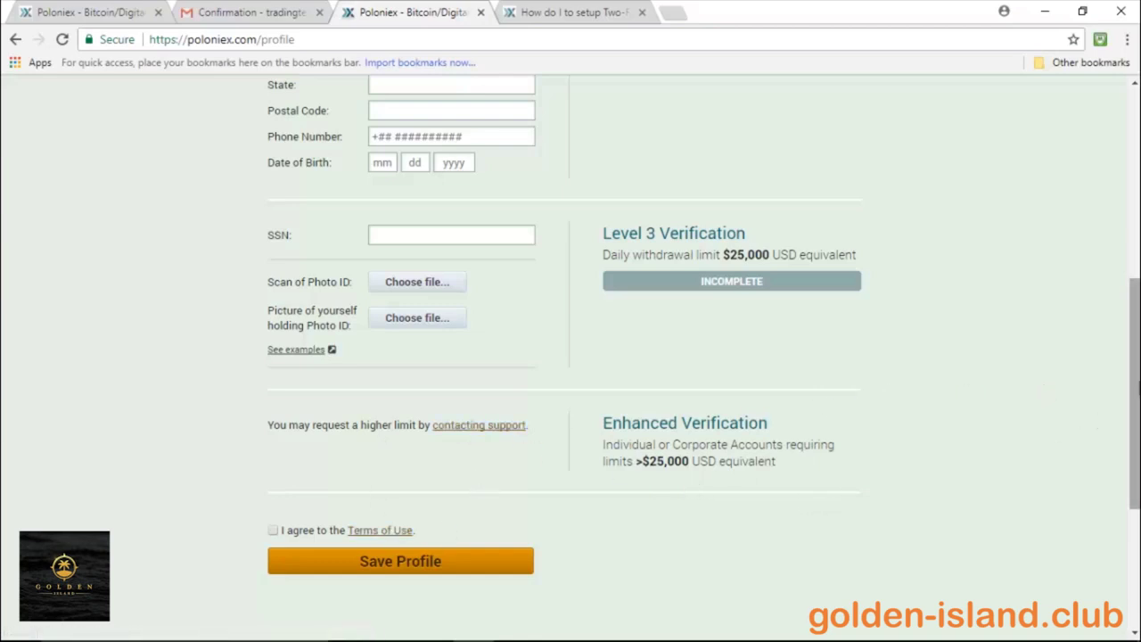
drag(1135, 384, 1125, 193)
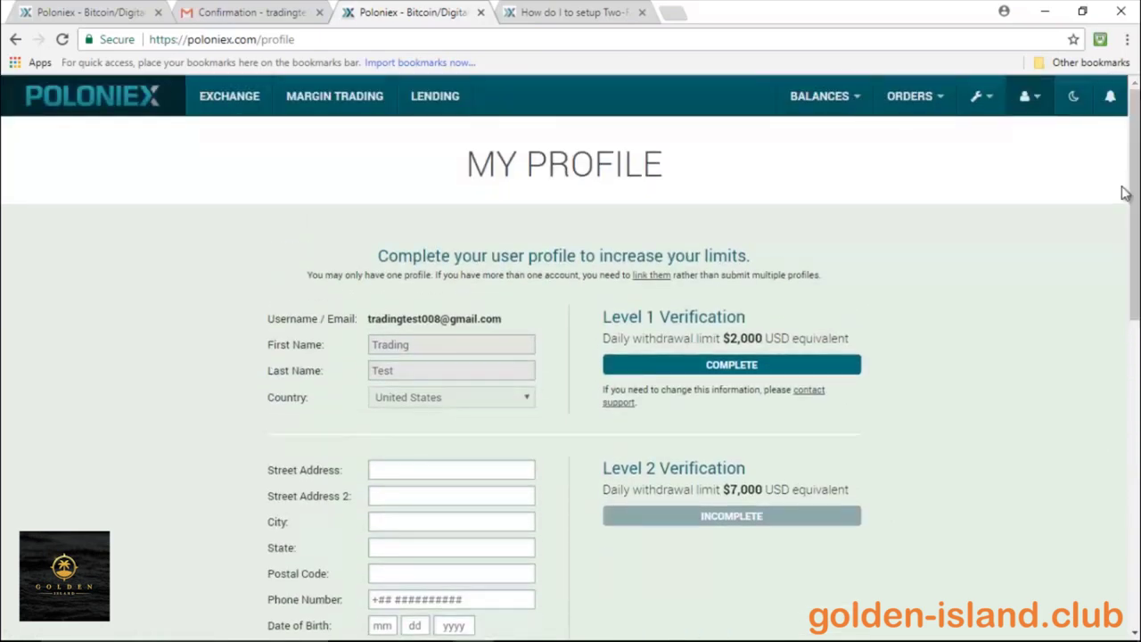
Open the two-factor authentication settings and review the setup instructions, QR code and recovery key backup option.
mouse_move(938, 116)
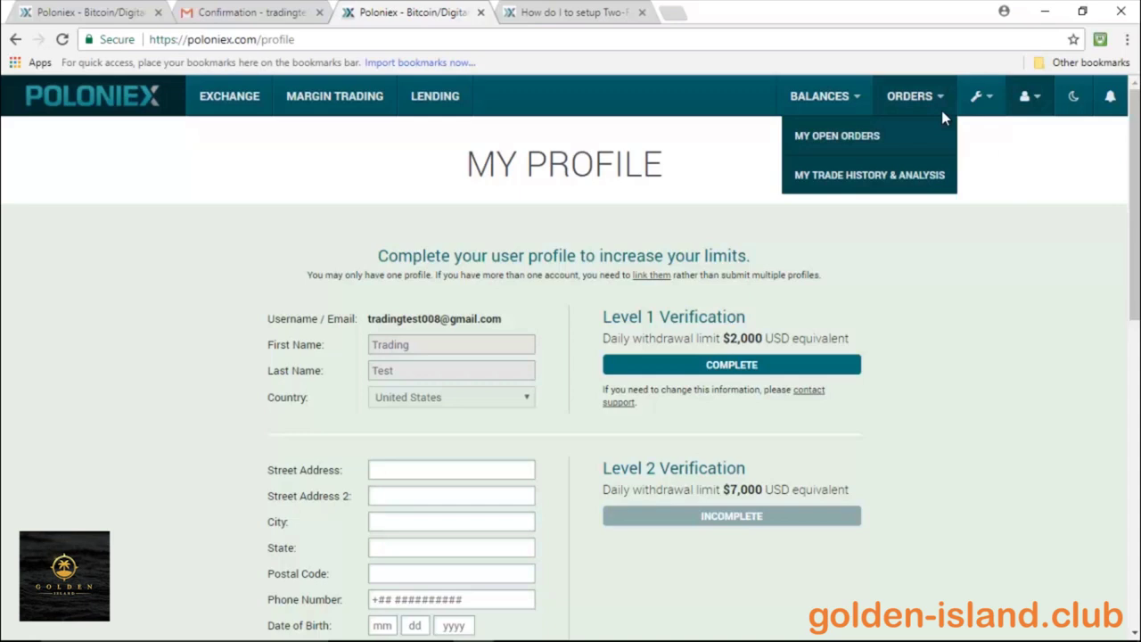
mouse_move(993, 98)
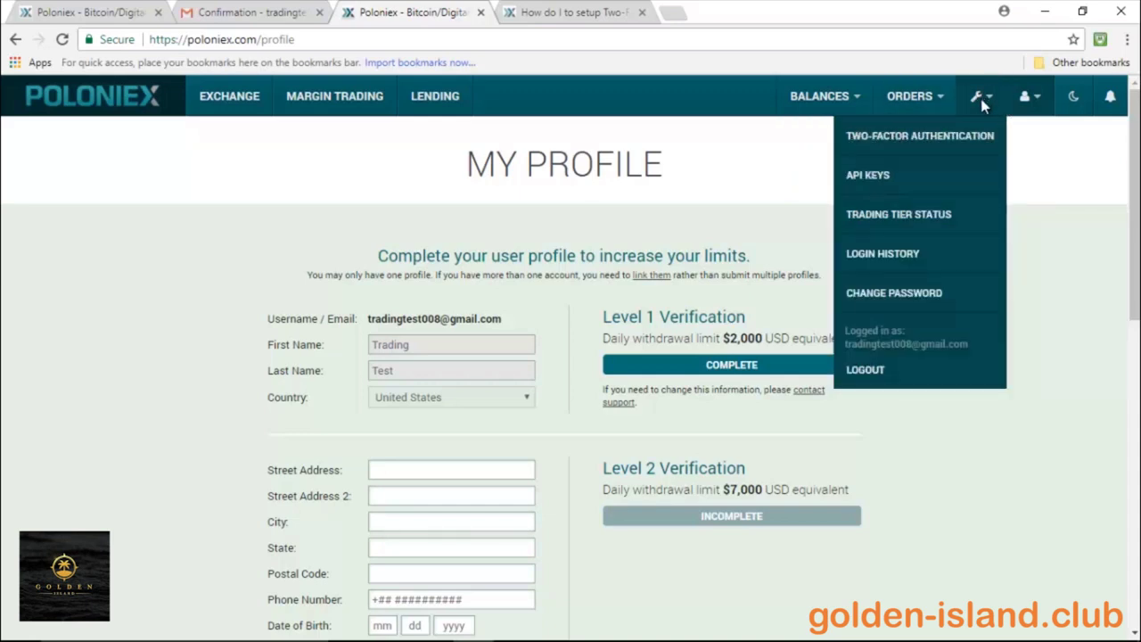
click(954, 138)
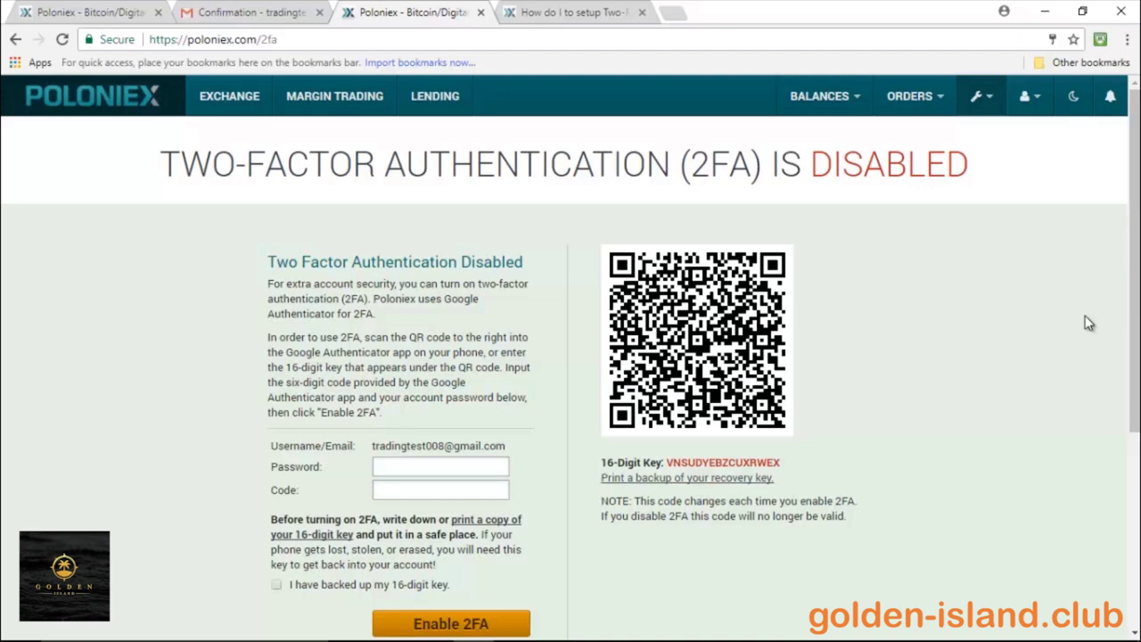
drag(1138, 258, 1138, 285)
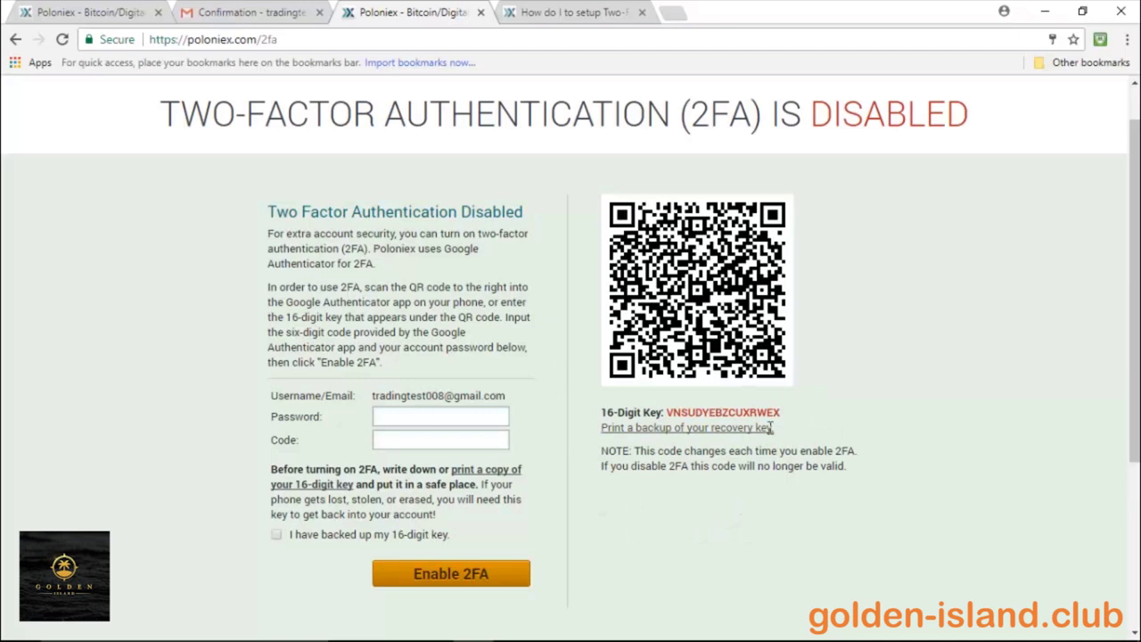
Consult the already open help article on setting up two-factor authentication and return to the Poloniex 2FA page.
click(552, 10)
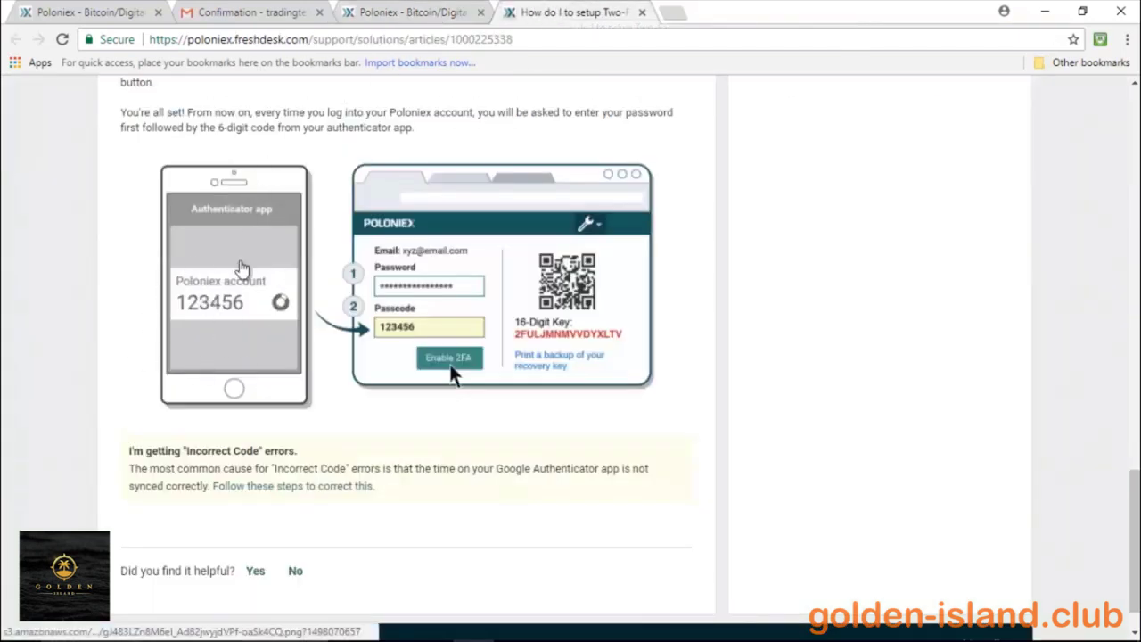
click(400, 14)
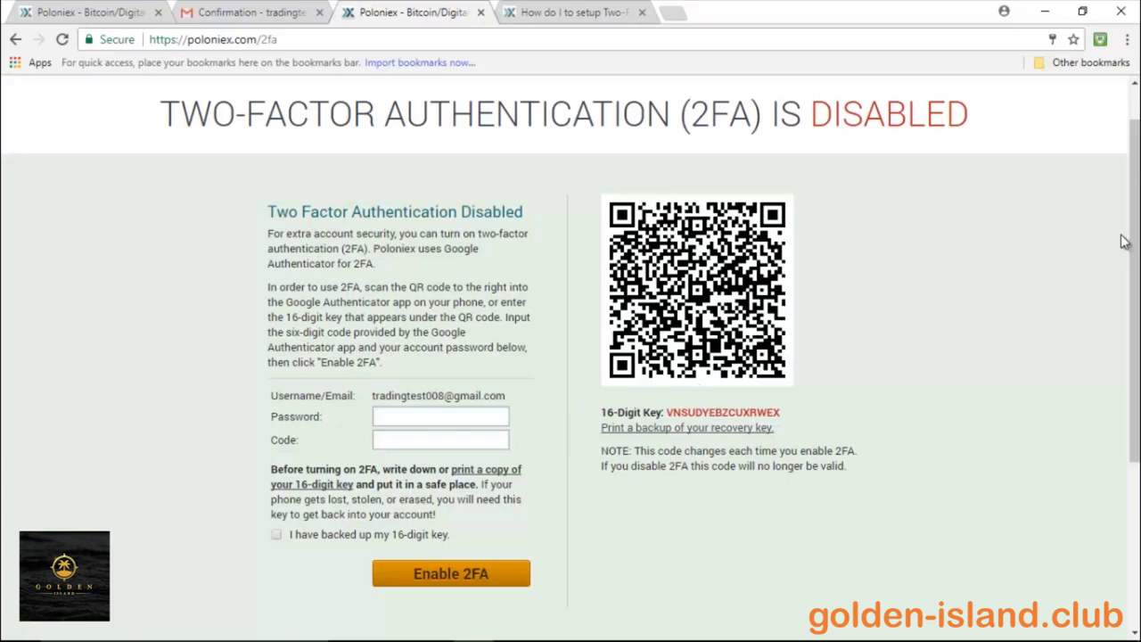
scroll(1136, 224, up, 1)
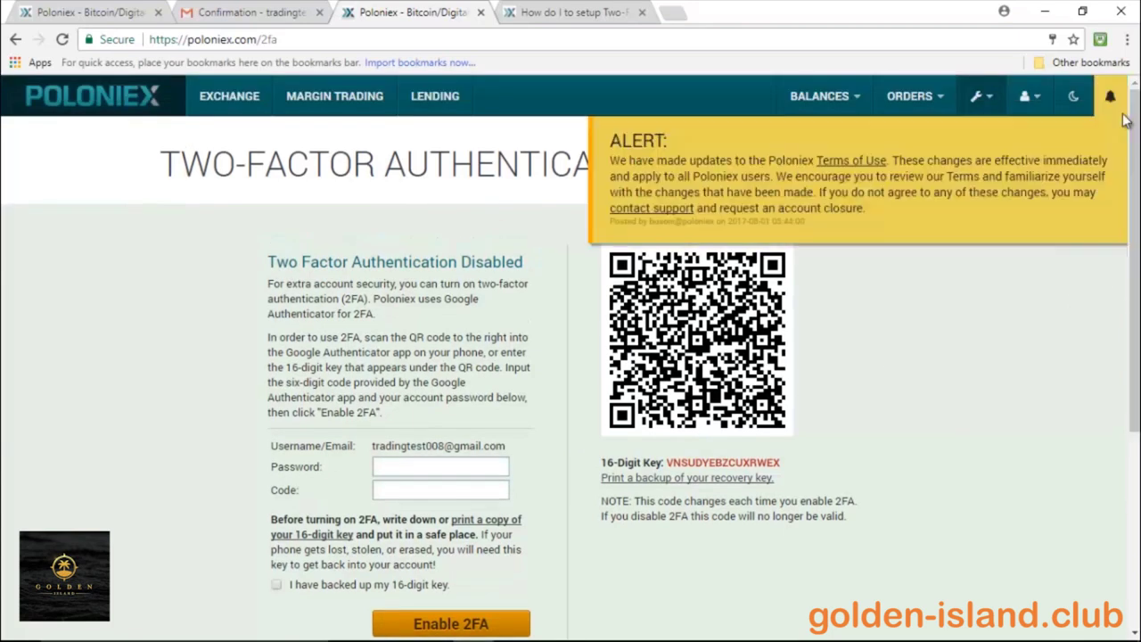